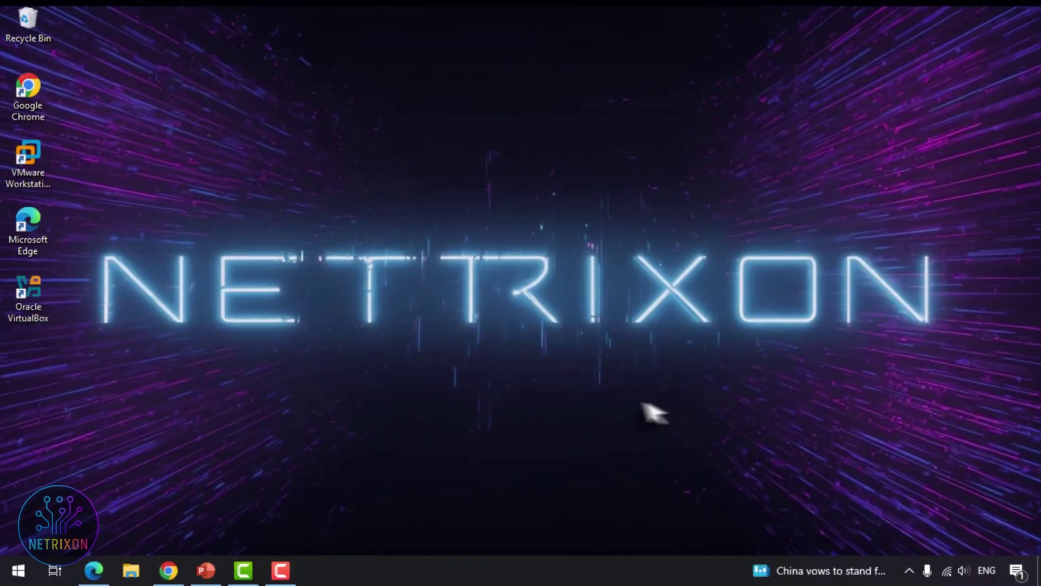
Browse the sora.chatgpt.com video feed in Chrome, then bring up the 'Get your Sora 2 Invite Code' deck
click(169, 572)
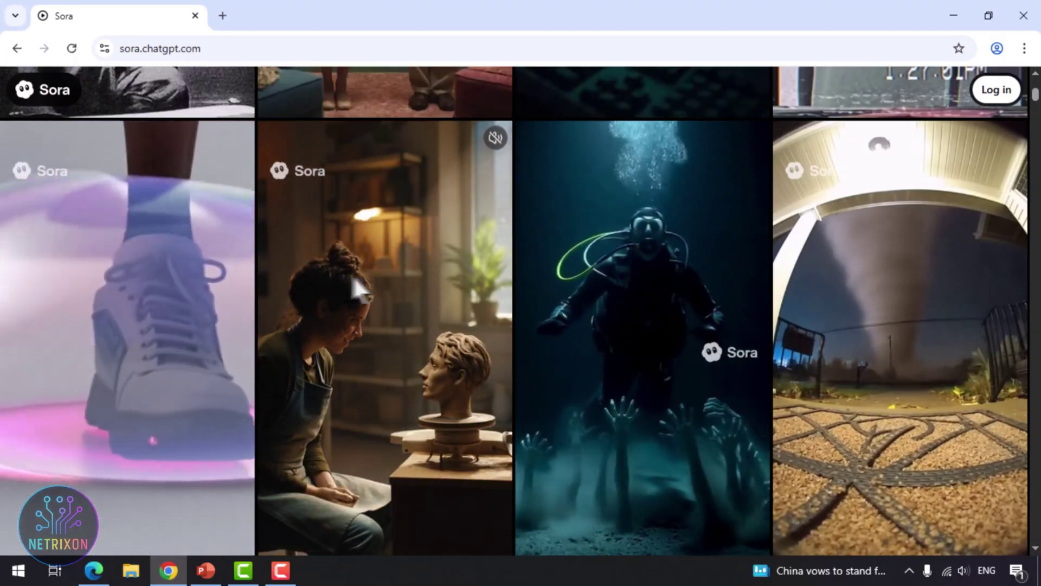
mouse_move(642, 342)
mouse_move(385, 338)
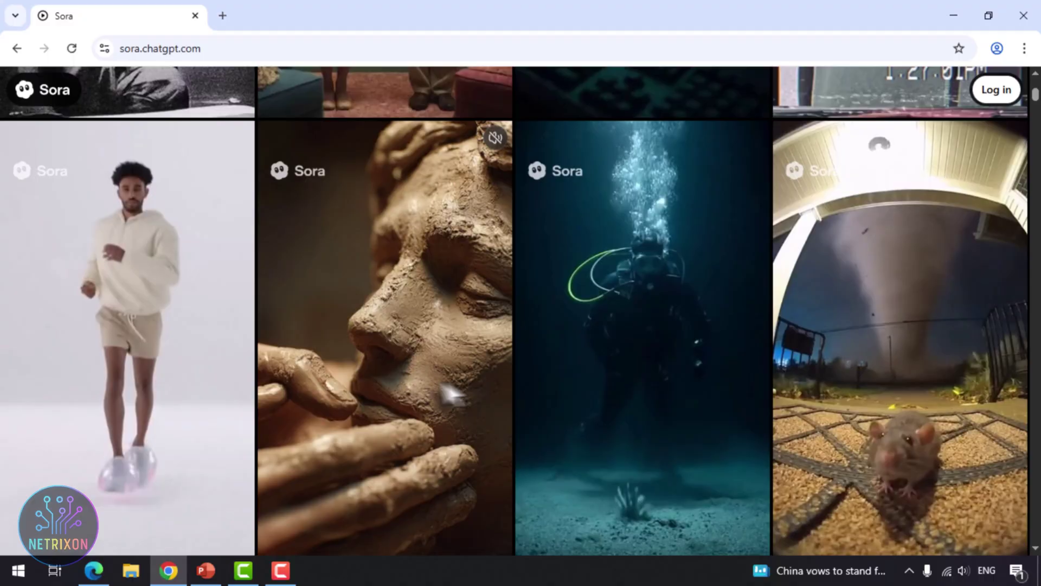
scroll(414, 396, down, 2)
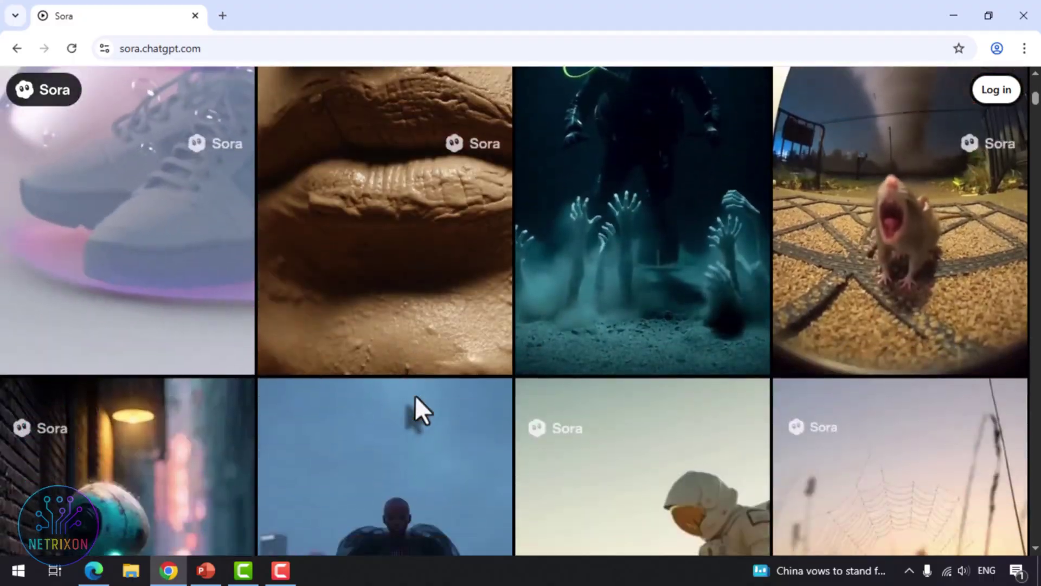
scroll(416, 395, down, 2)
scroll(415, 396, down, 2)
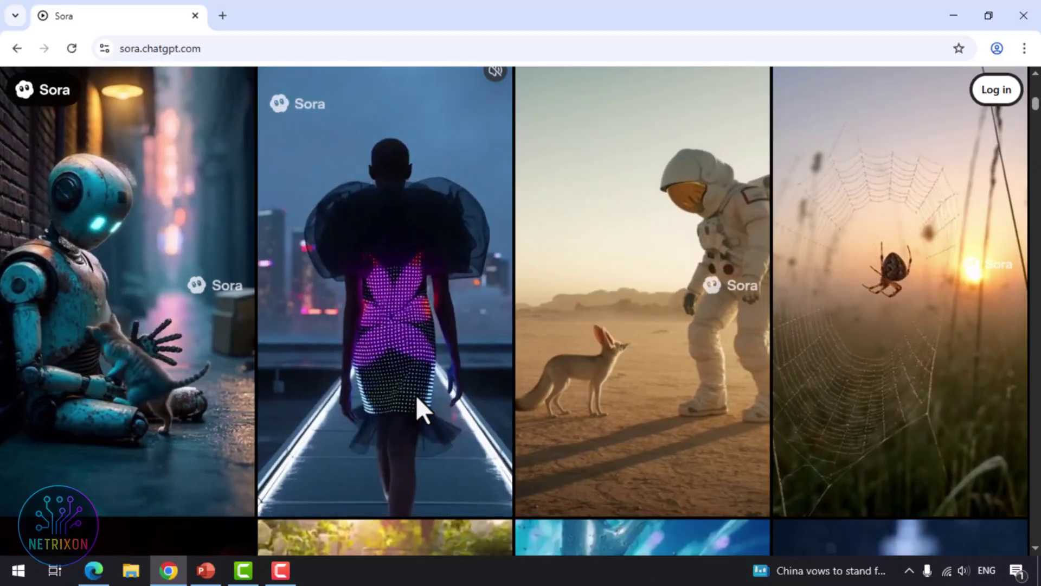
scroll(416, 396, down, 1)
scroll(416, 394, down, 2)
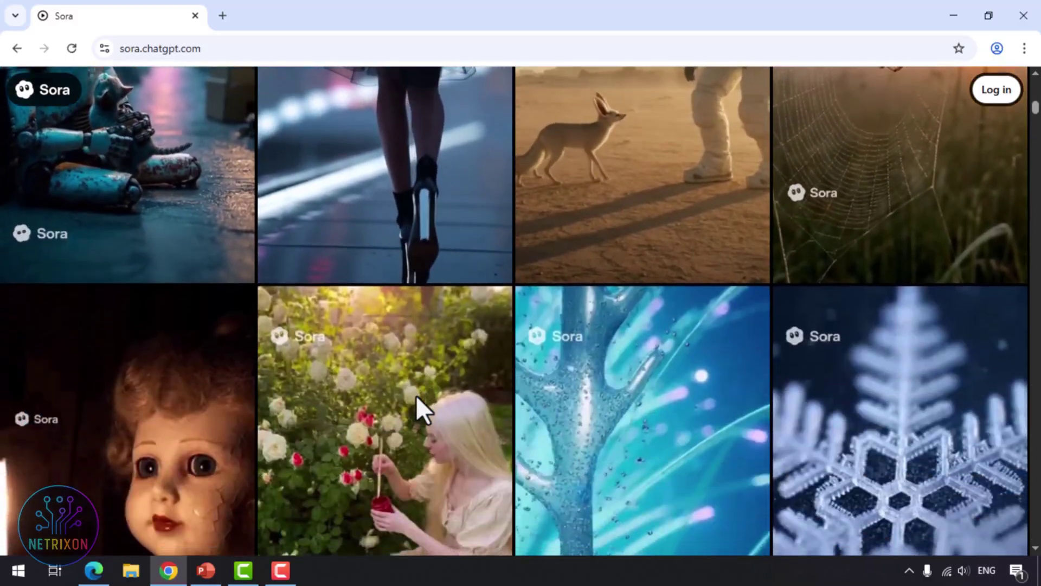
scroll(415, 395, down, 3)
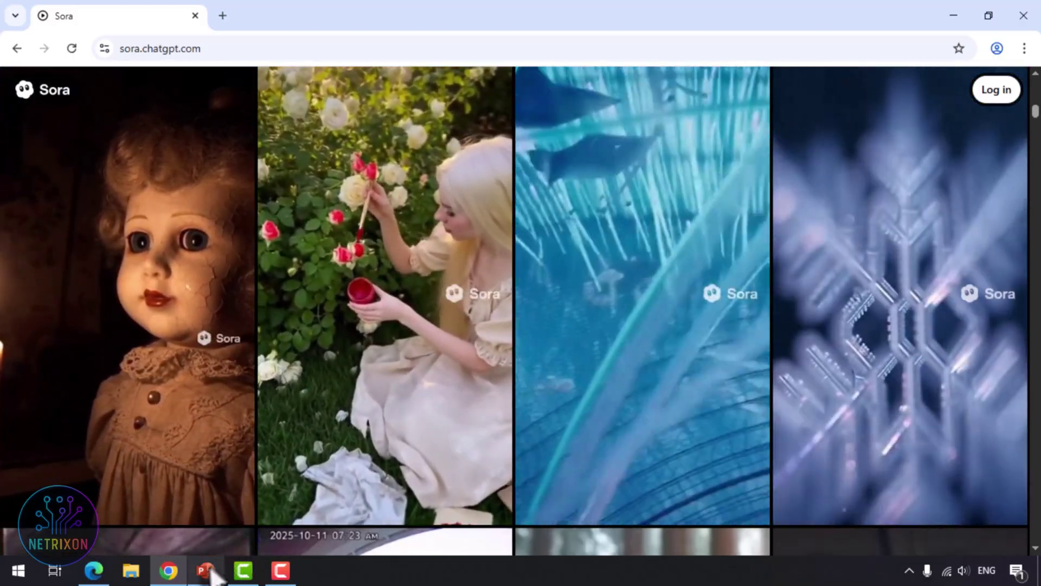
click(206, 570)
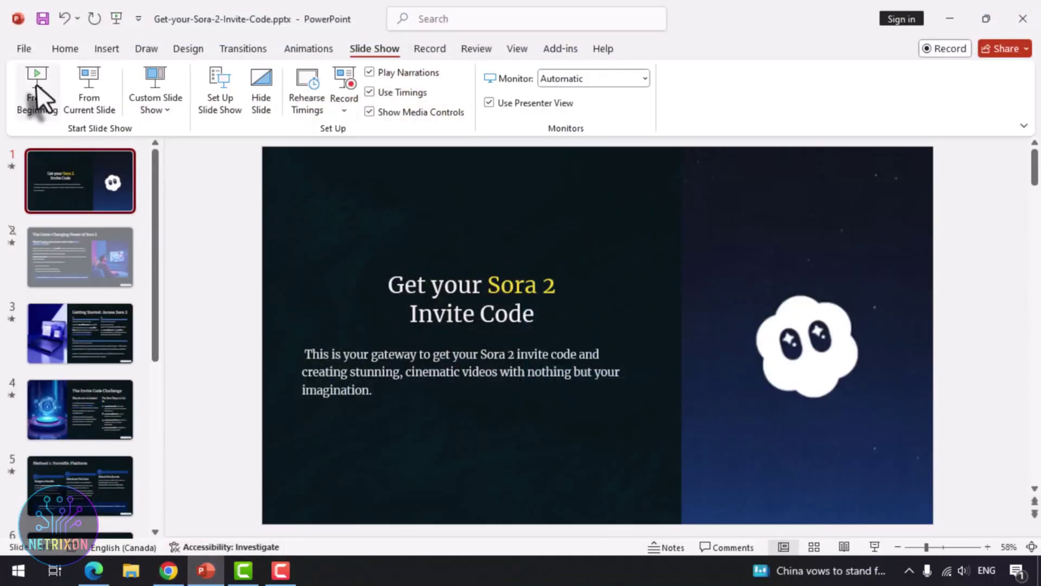
Present the deck from the beginning through 'The Game-Changing Power of Sora 2', then exit the show
click(36, 88)
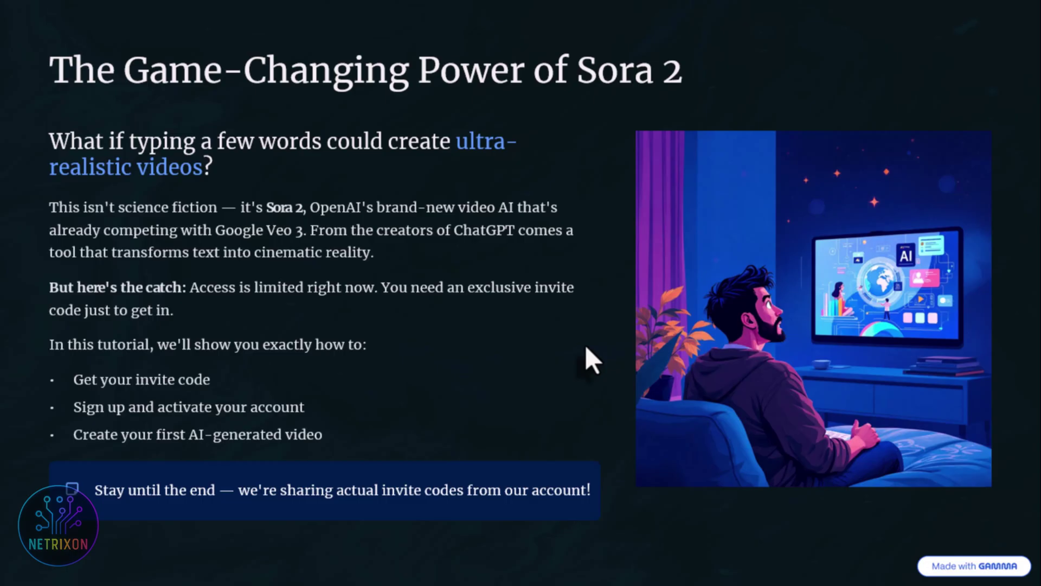
key(Escape)
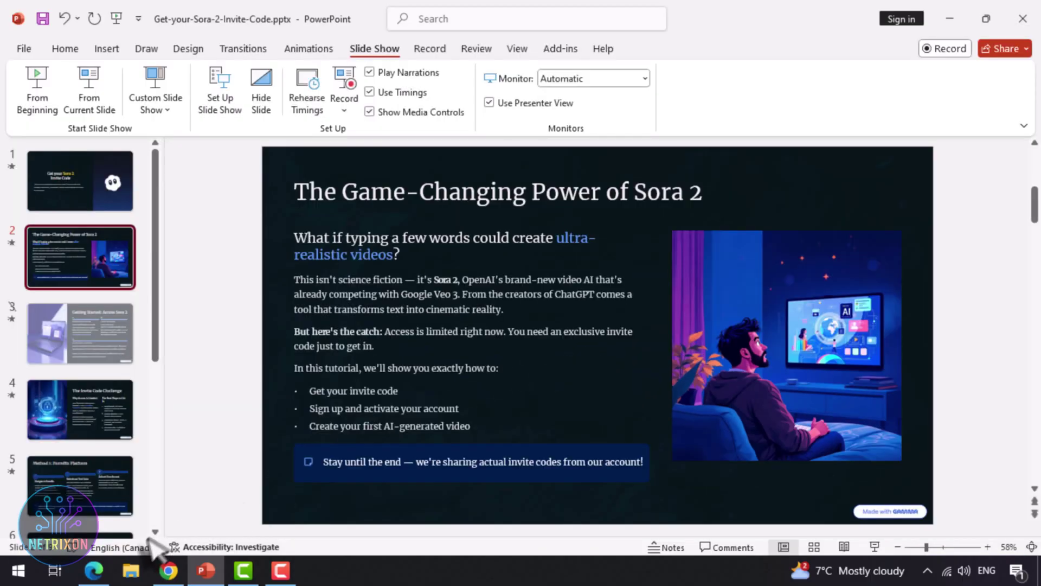
Google 'sora 2 open ai', open OpenAI's 'Sora 2 is here' page, and launch Sora from Log in
click(169, 570)
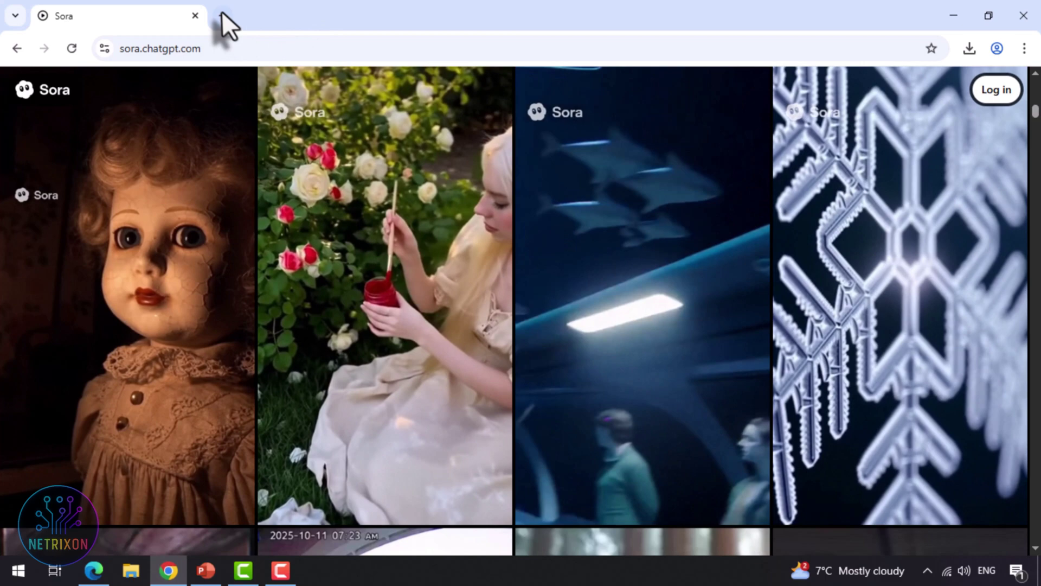
click(222, 14)
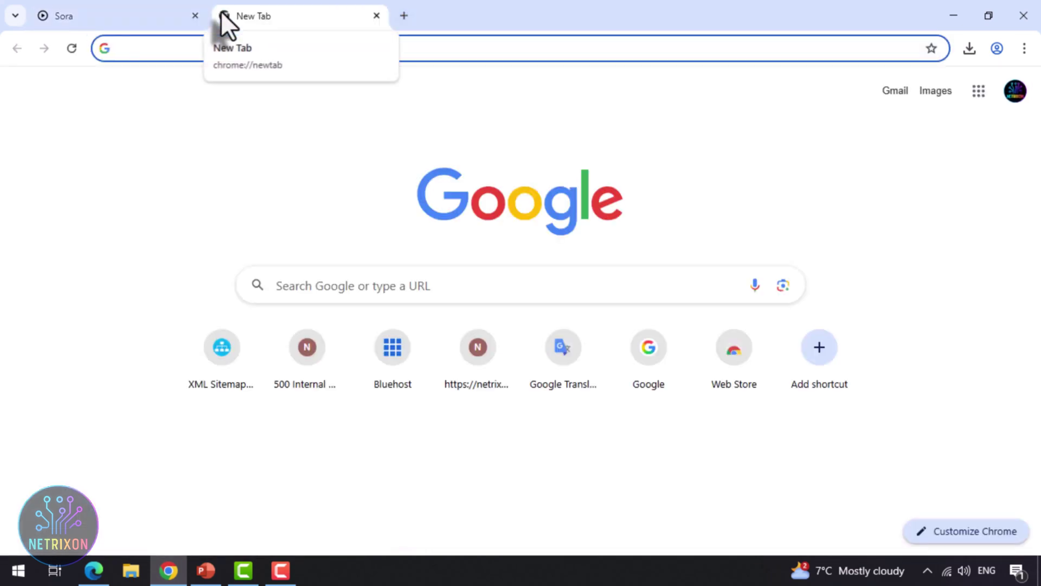
click(420, 289)
text(s)
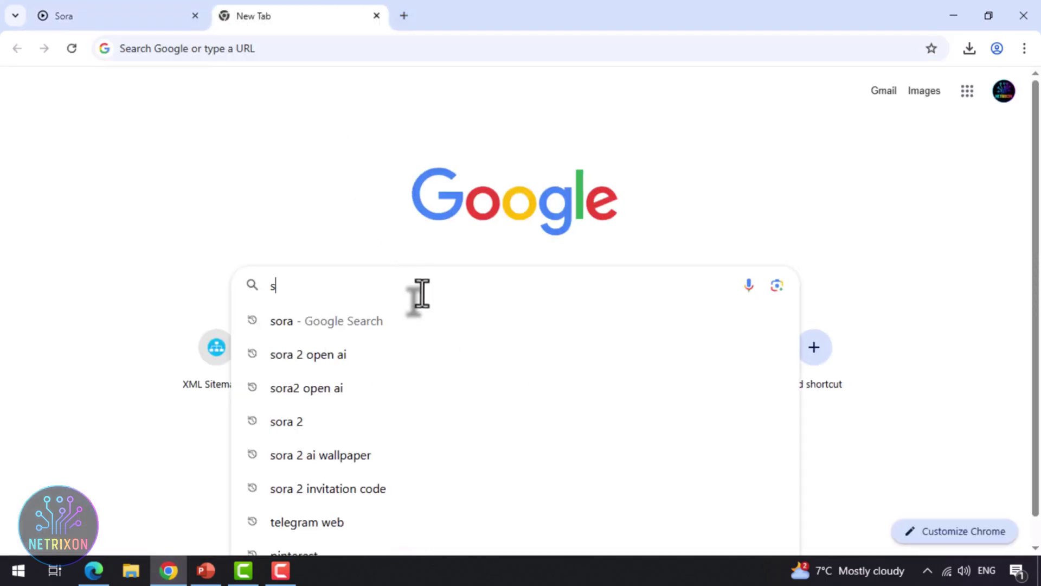
text(ora 2 op)
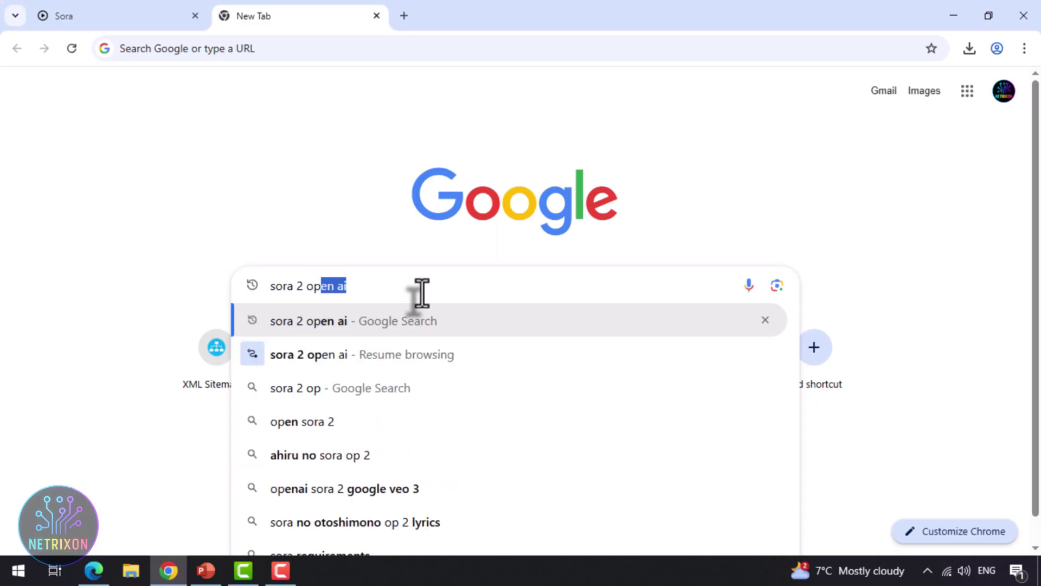
text(en ai)
key(Return)
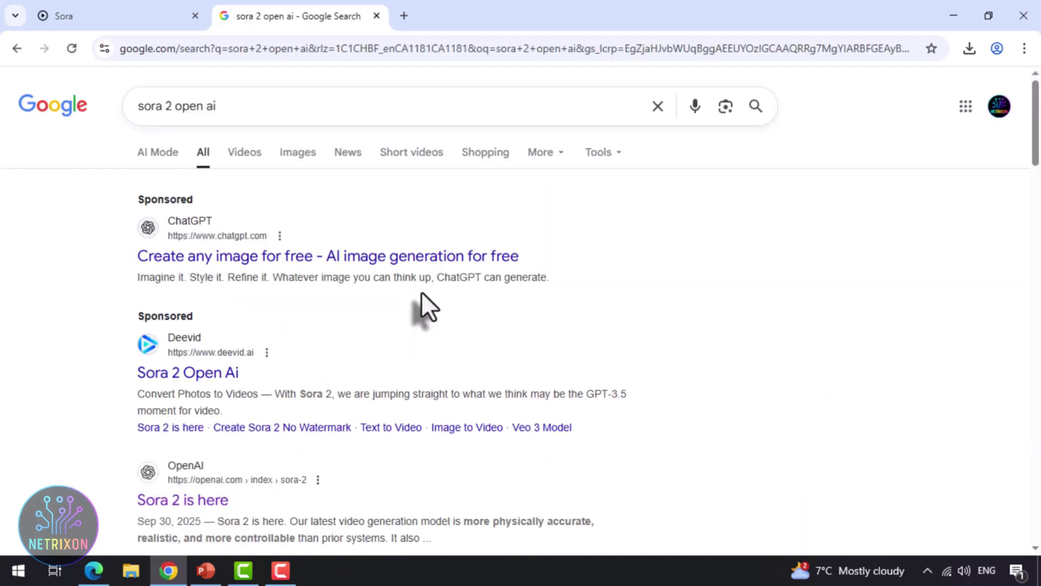
scroll(420, 297, down, 1)
scroll(421, 296, down, 2)
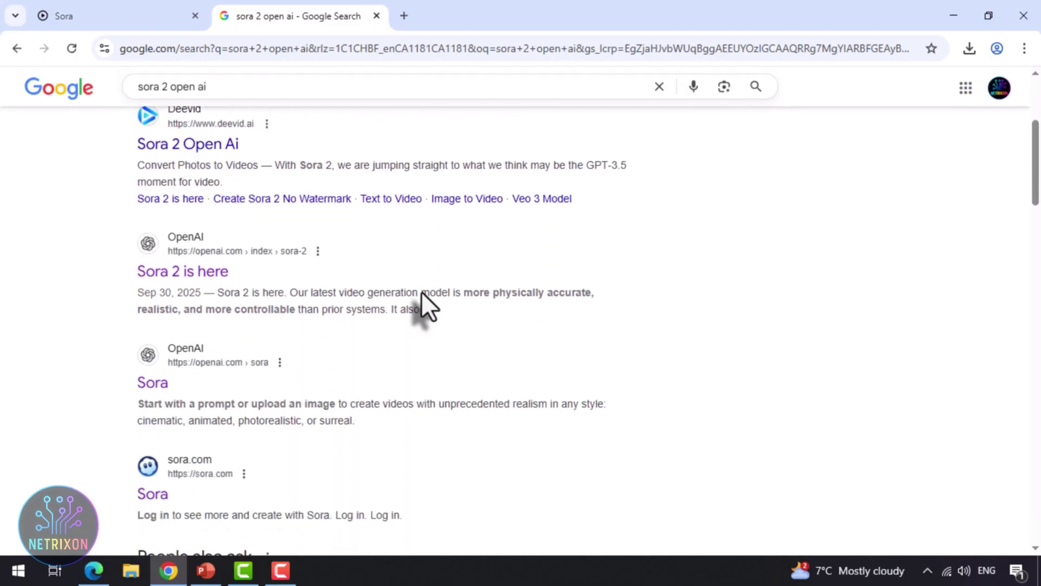
click(215, 273)
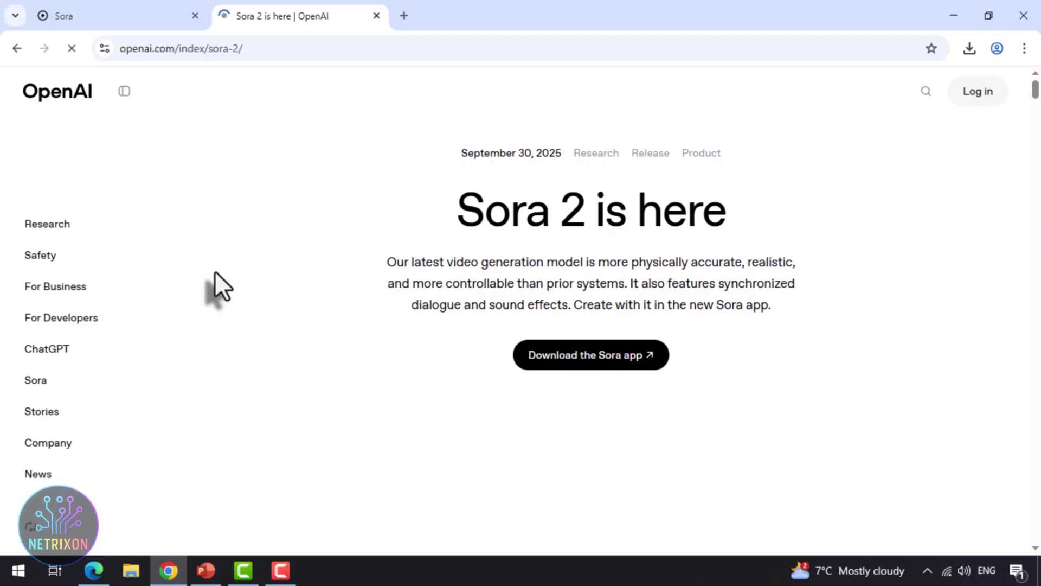
click(983, 90)
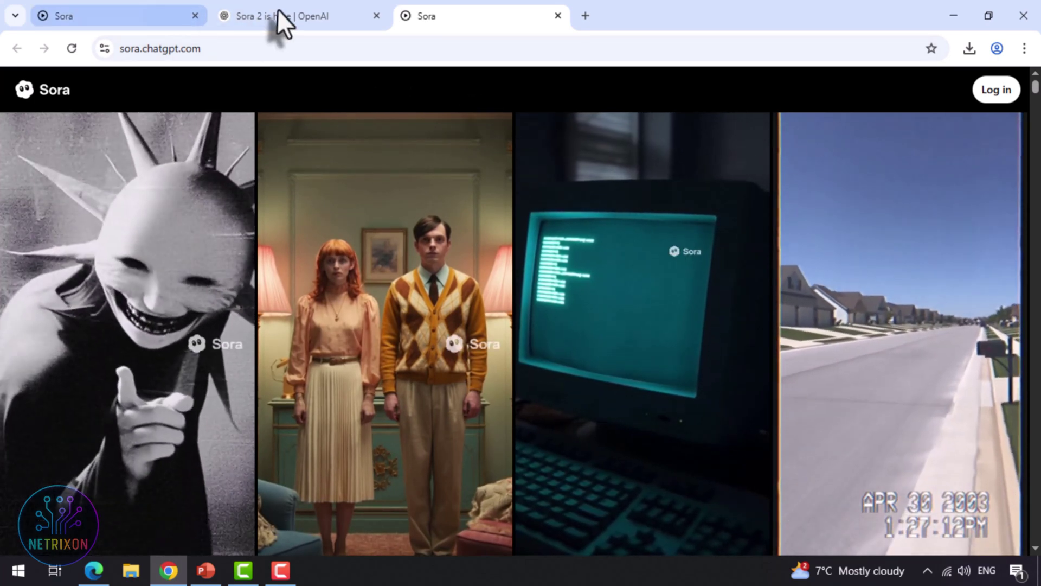
Close the second and third tabs, keeping only the original Sora feed to browse
click(298, 17)
click(16, 48)
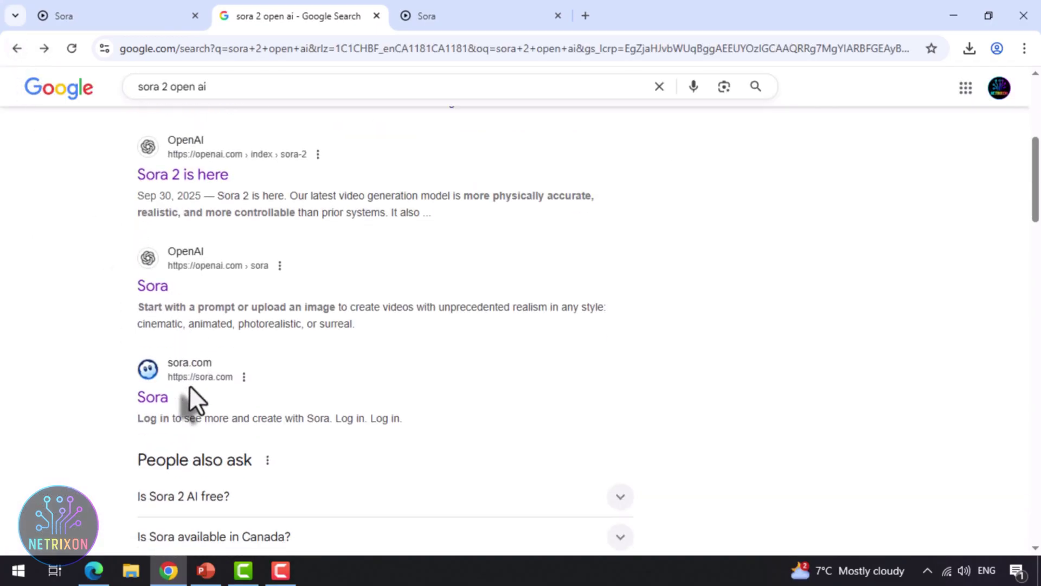
scroll(190, 387, down, 1)
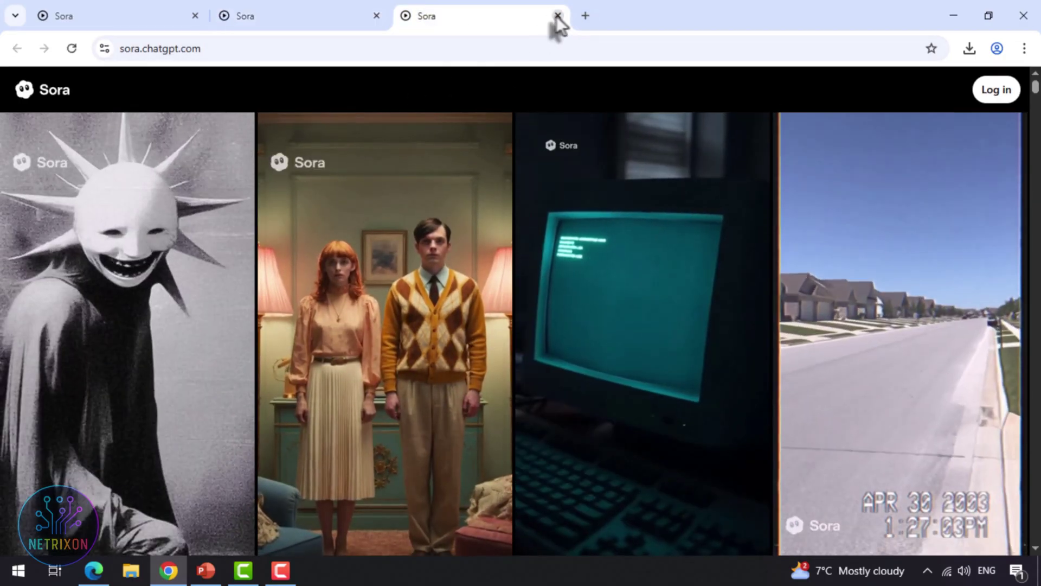
click(558, 16)
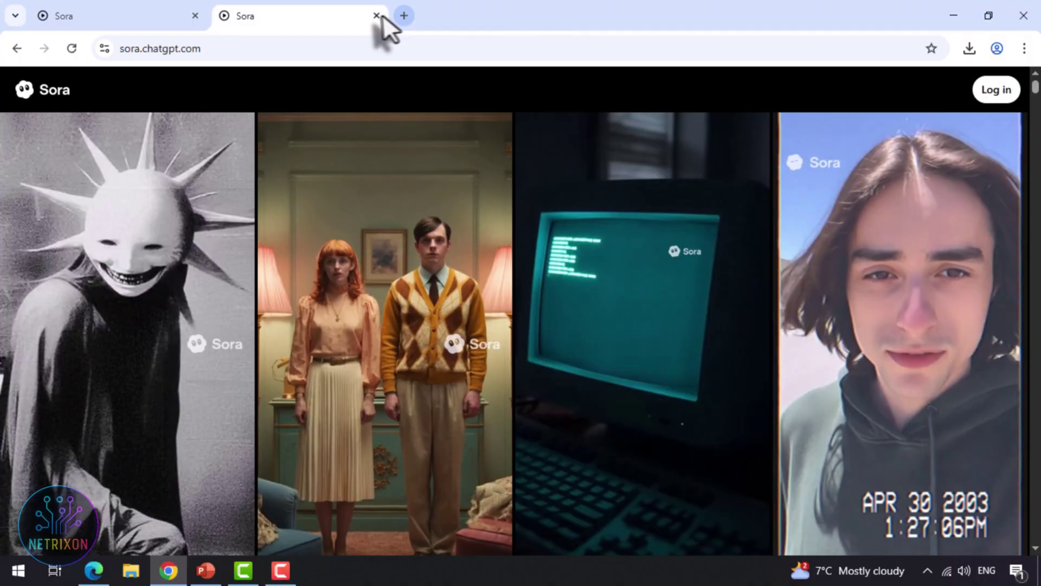
click(377, 16)
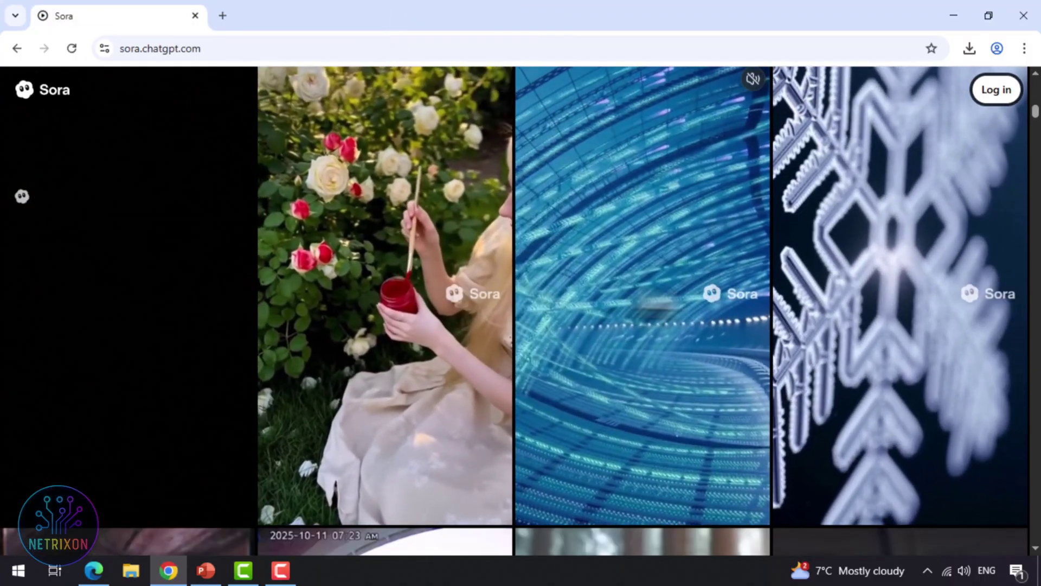
scroll(690, 301, down, 3)
scroll(690, 289, down, 1)
scroll(691, 287, down, 1)
scroll(691, 287, down, 2)
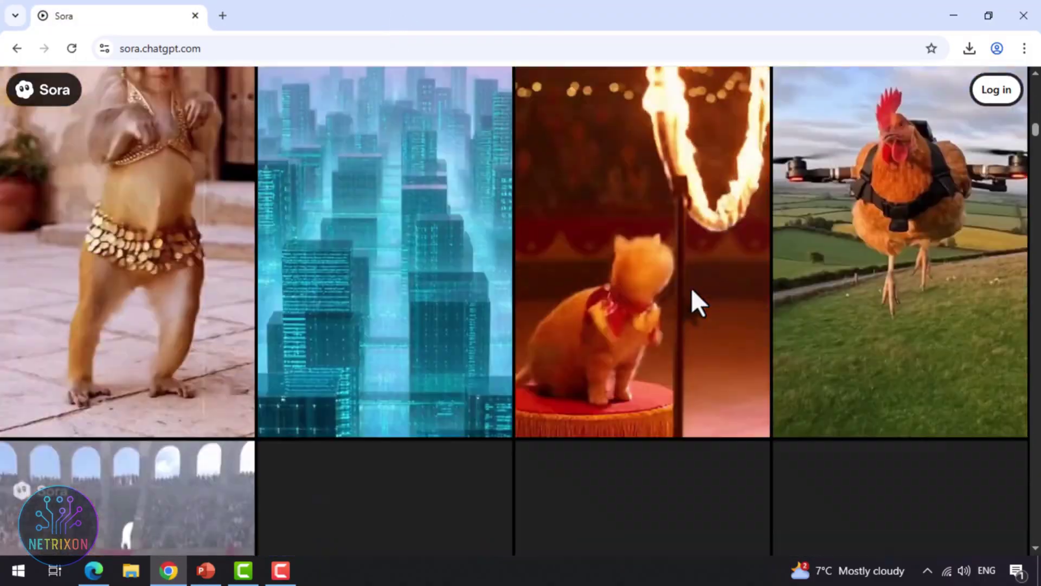
scroll(691, 287, down, 2)
scroll(691, 287, down, 3)
scroll(691, 287, down, 3)
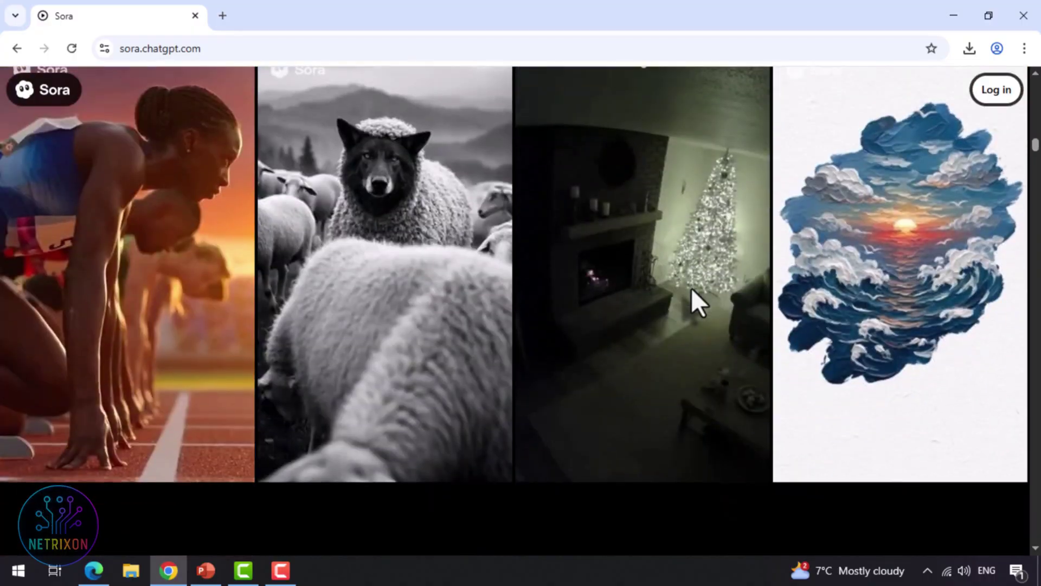
scroll(691, 287, down, 2)
scroll(692, 290, down, 3)
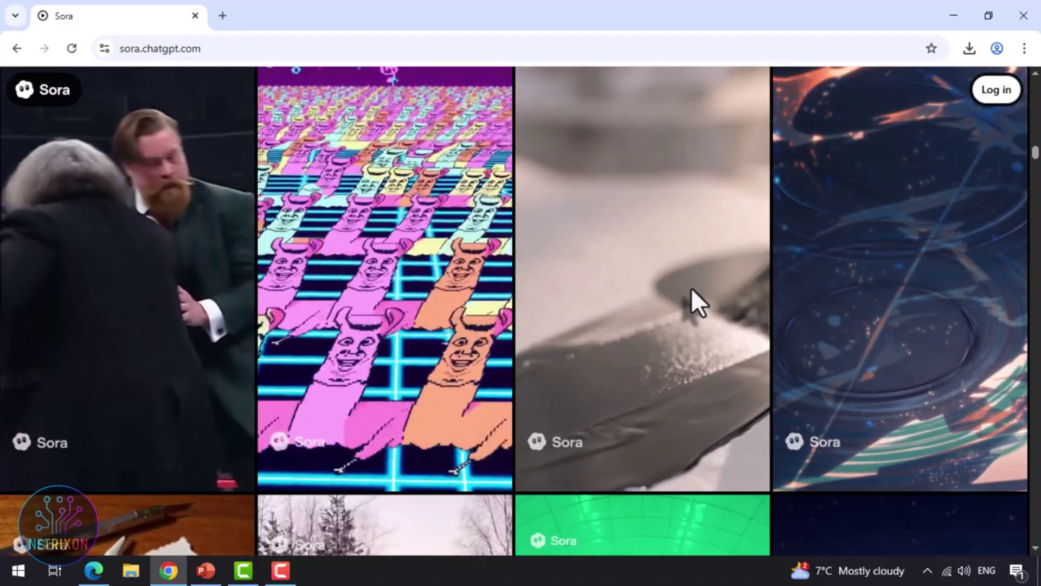
scroll(690, 288, down, 5)
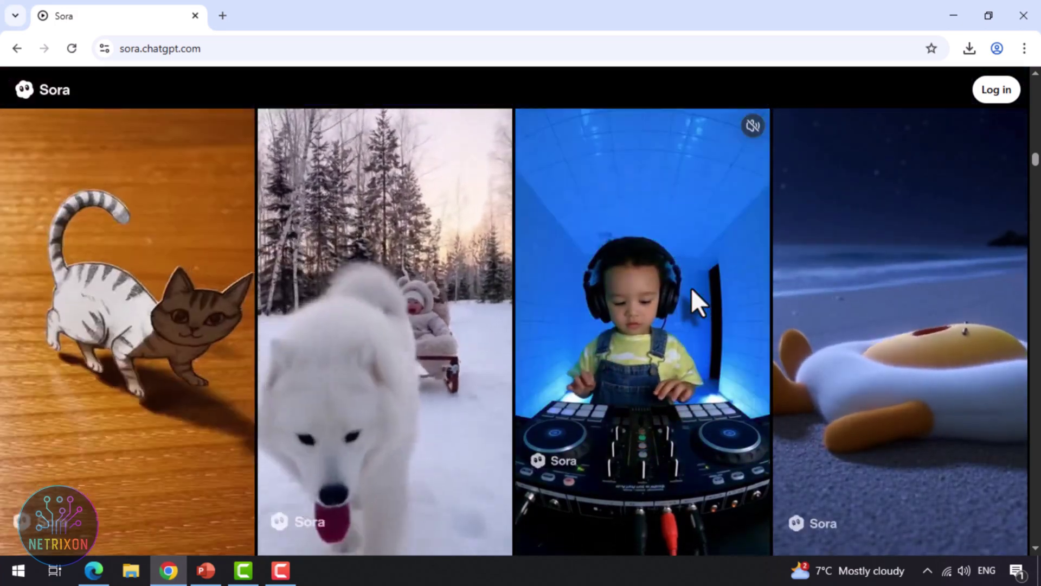
scroll(692, 290, down, 5)
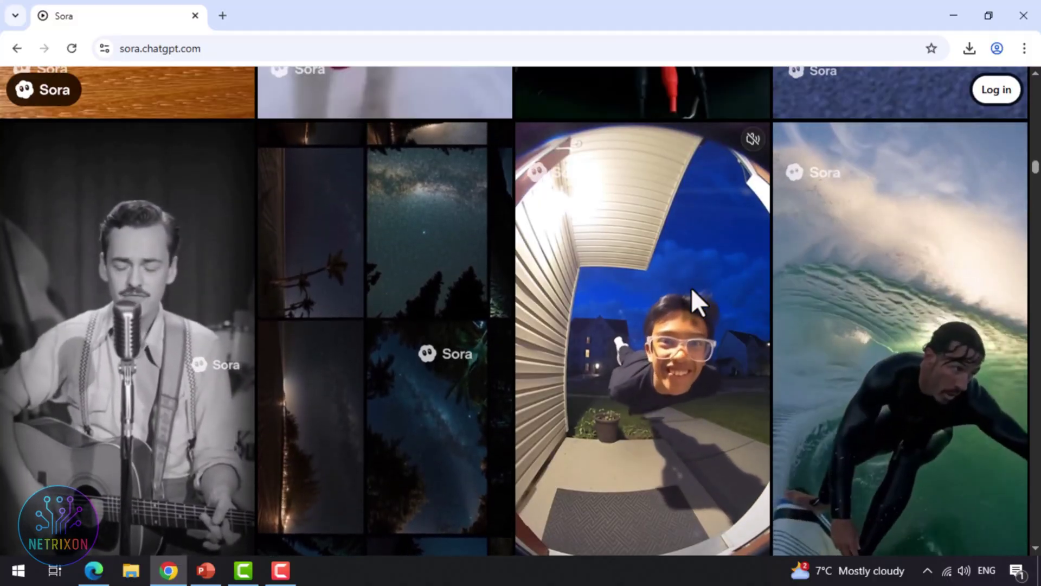
scroll(691, 287, down, 5)
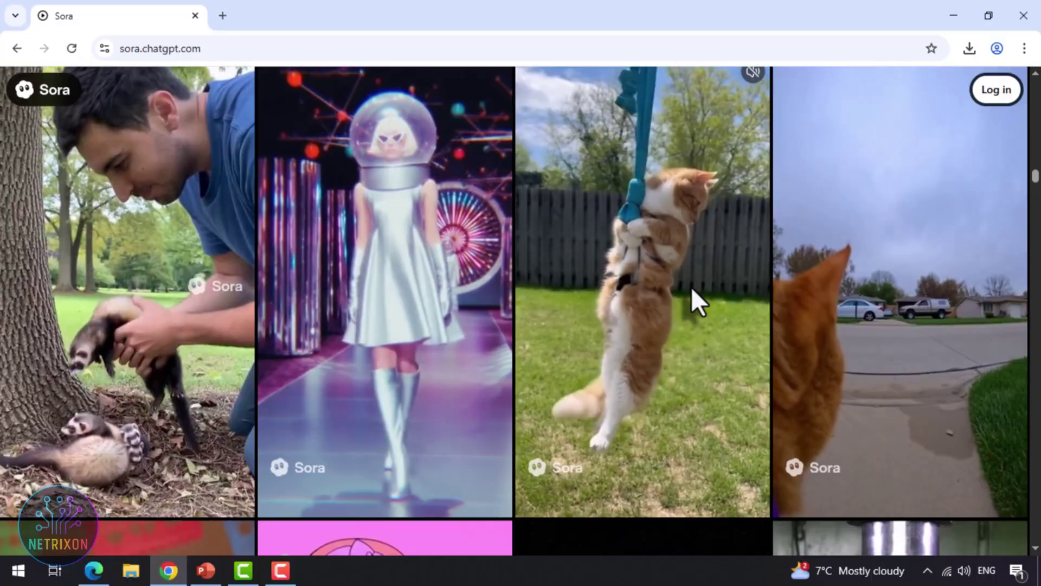
scroll(691, 291, down, 5)
scroll(692, 289, down, 1)
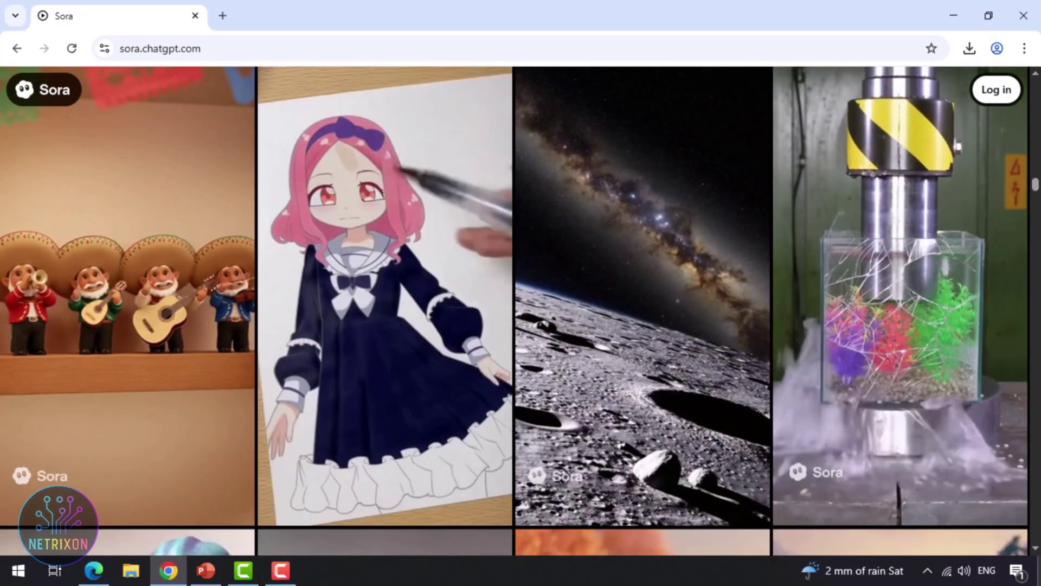
Create a Sora account with Google sign-in and approve OpenAI's access
click(997, 91)
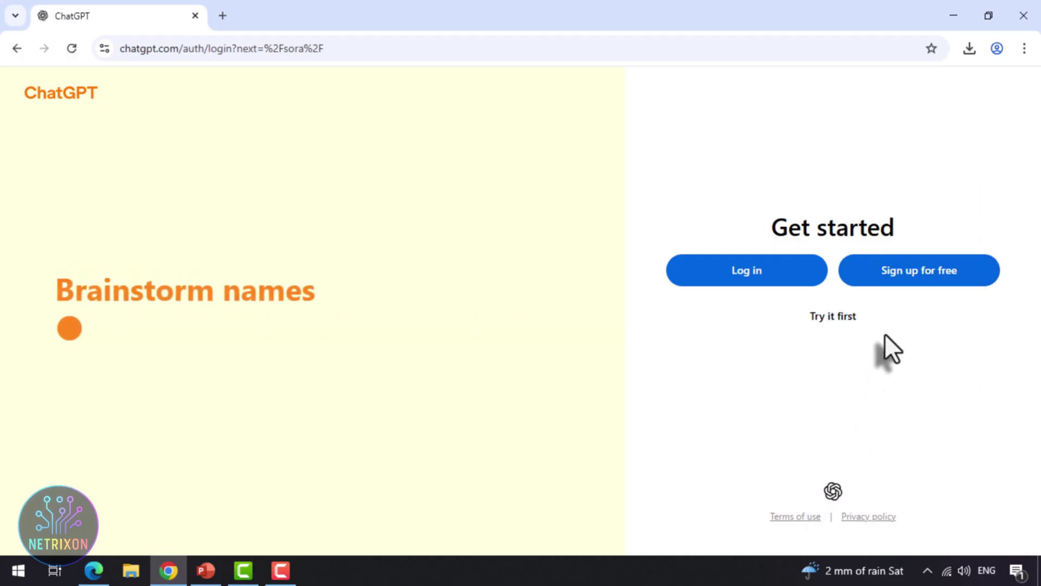
click(921, 276)
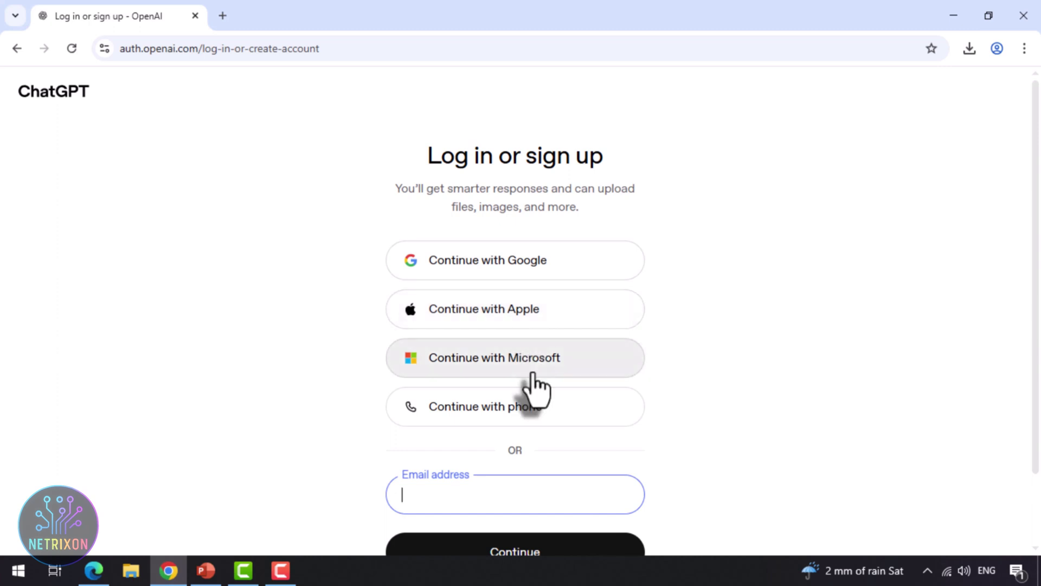
click(498, 274)
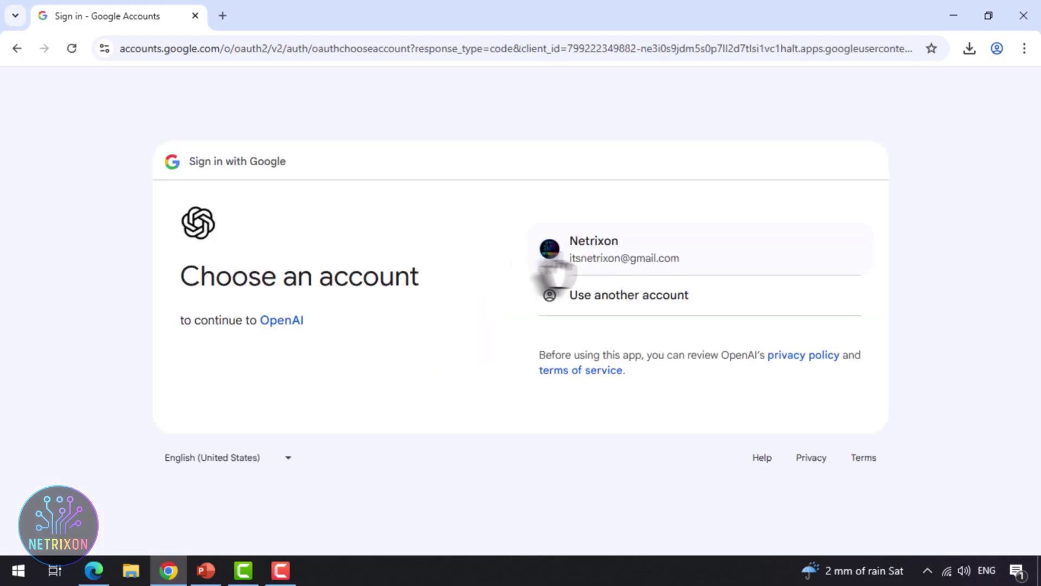
click(608, 255)
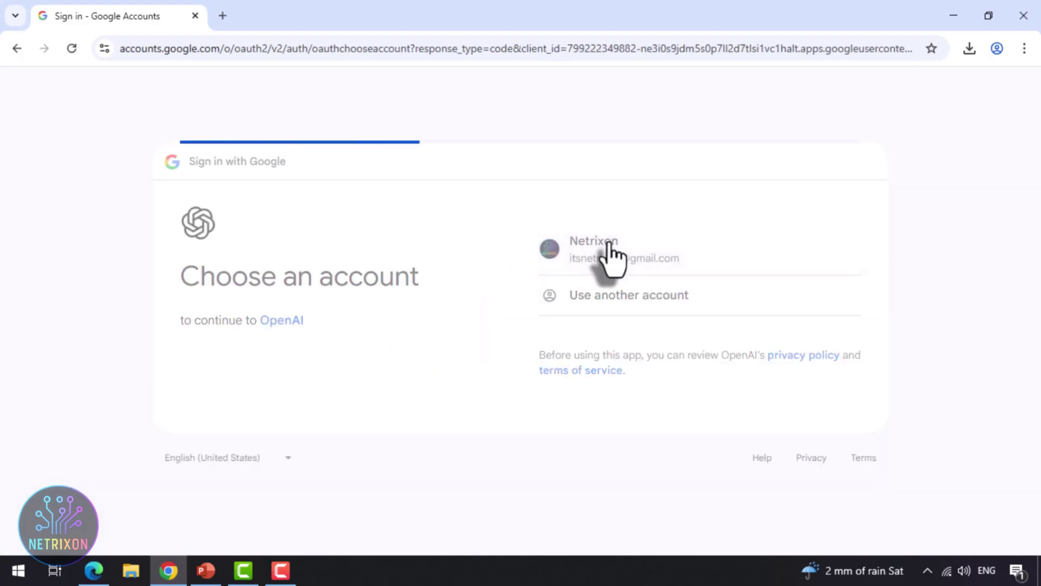
scroll(715, 382, down, 1)
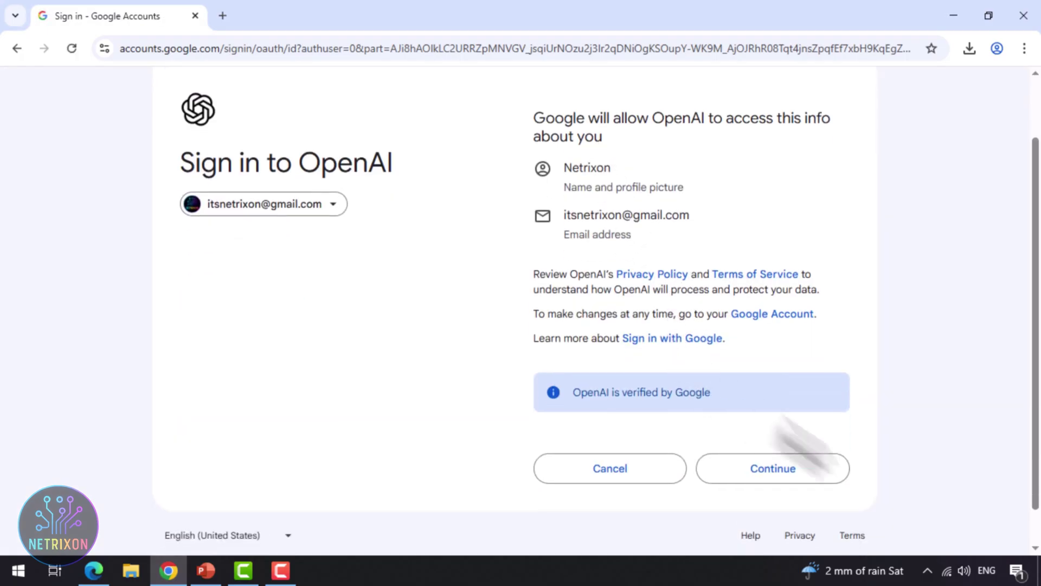
click(765, 472)
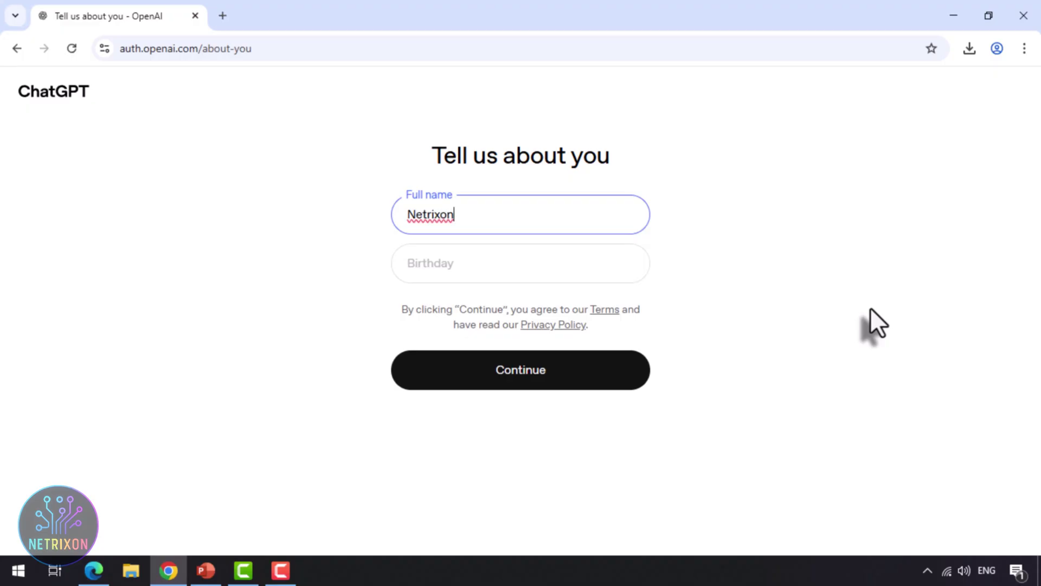
Enter a birthday and the username Netrixon to finish the Sora profile
key(Tab)
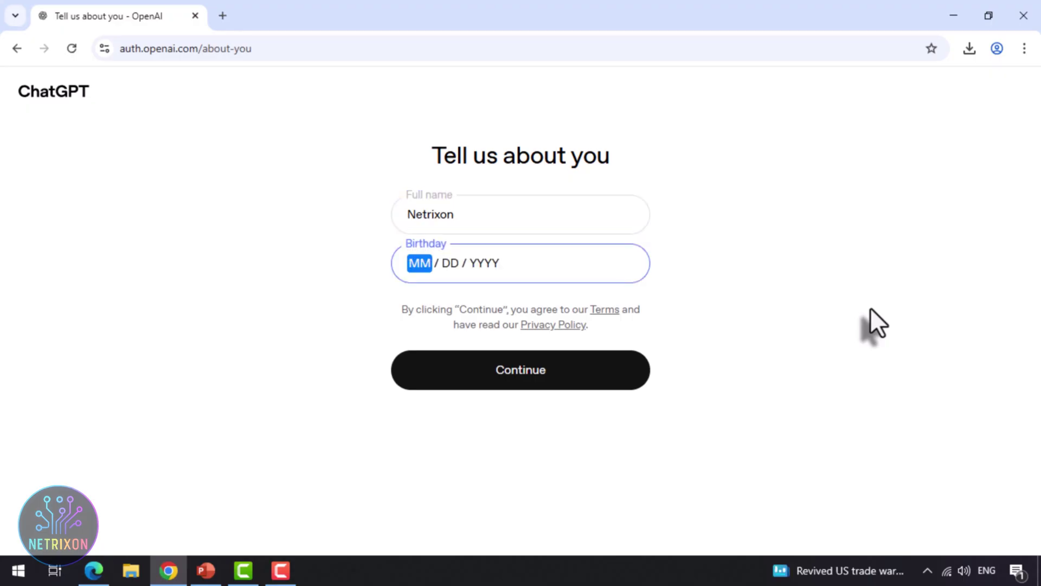
text(06231)
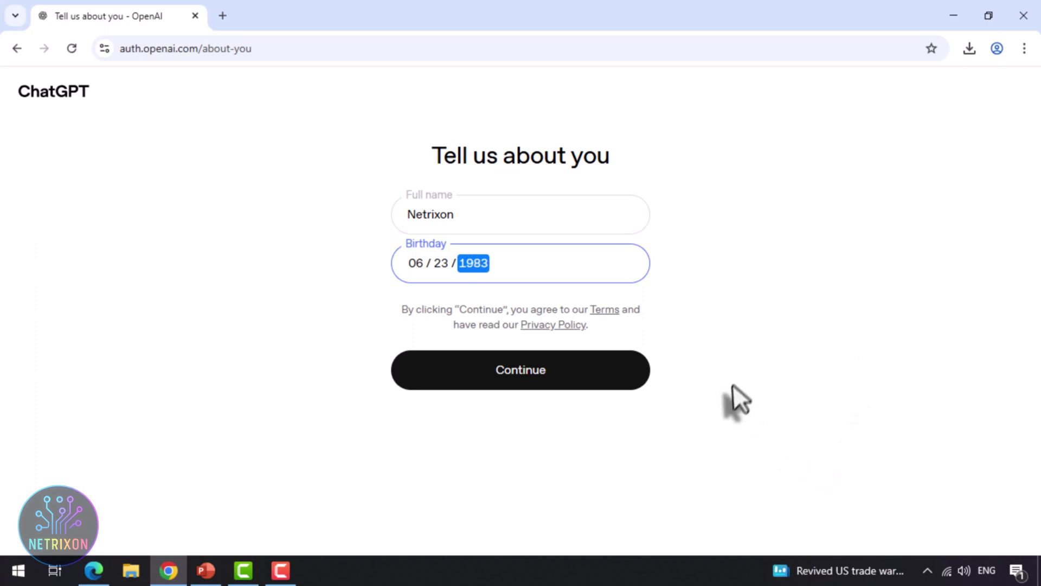
click(569, 383)
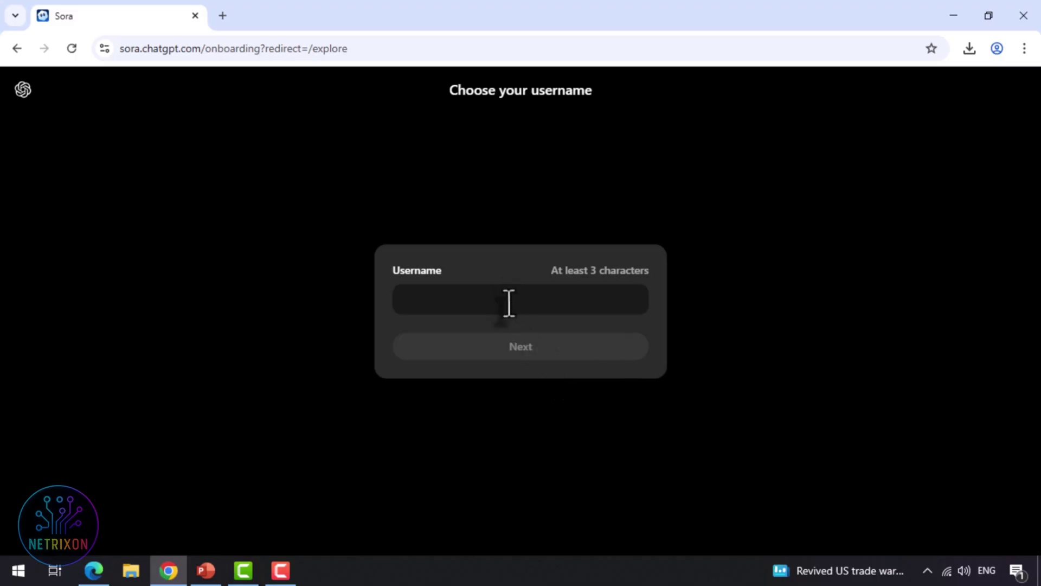
text(etrixon)
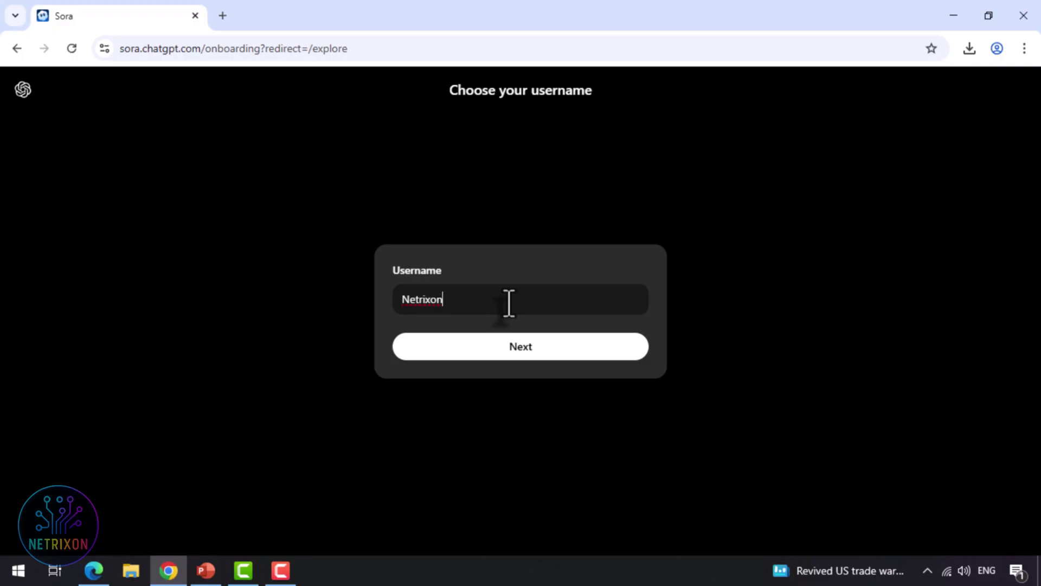
click(525, 350)
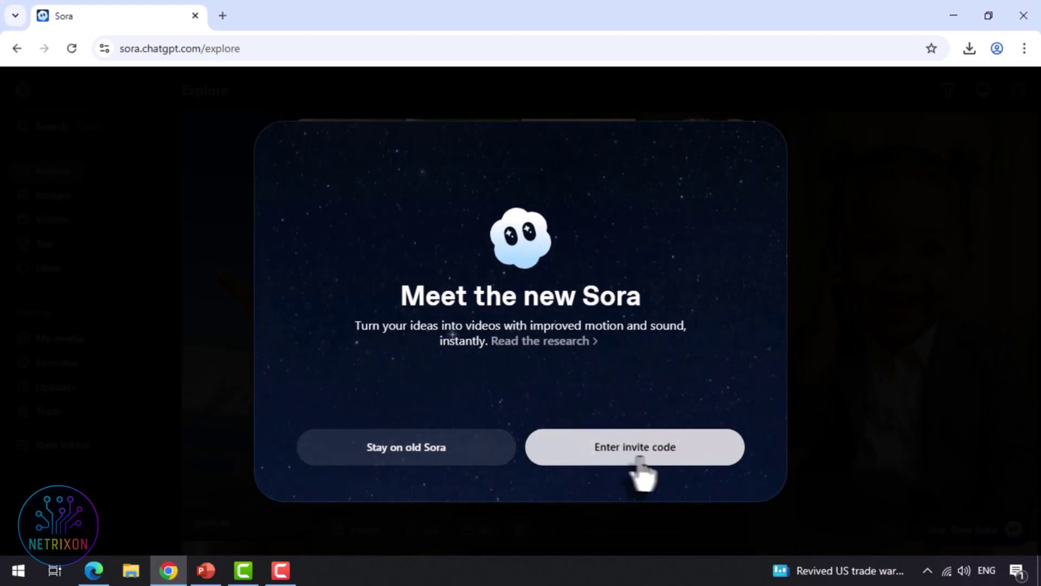
Open Sora's 'Enter invite code' screen
click(652, 447)
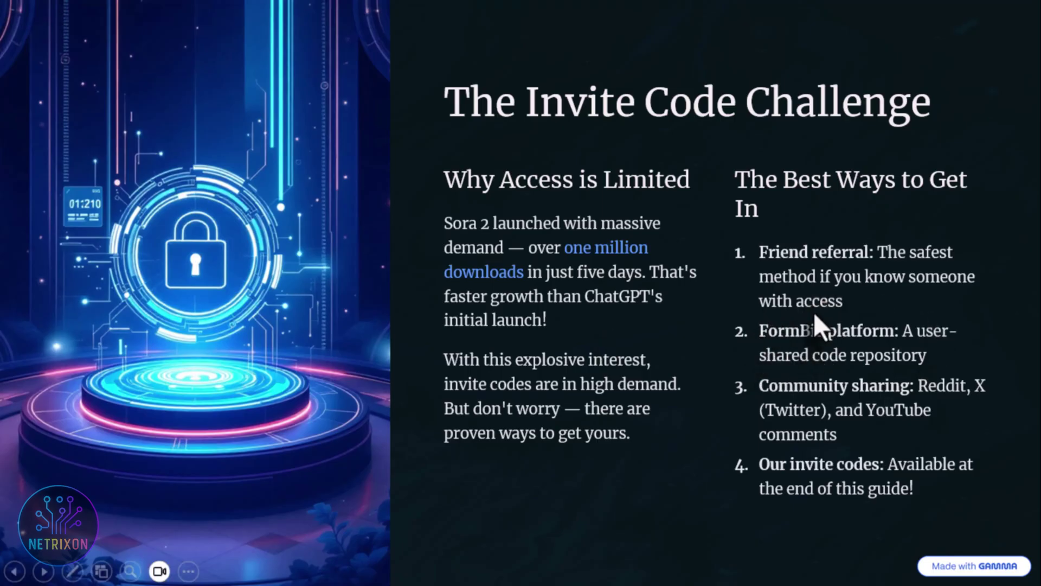
Exit the full-screen slideshow of 'The Invite Code Challenge' slide
key(Escape)
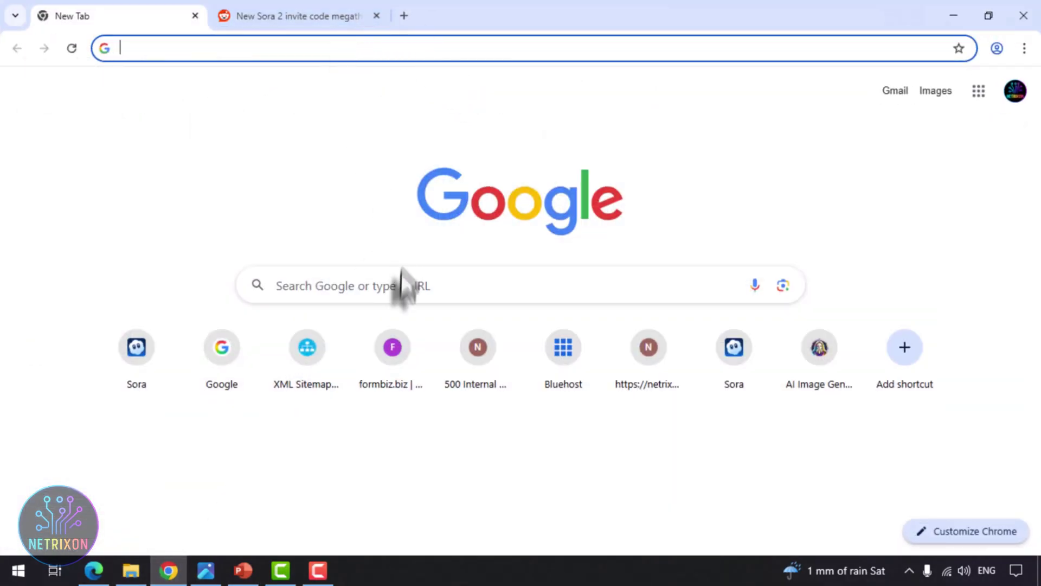
Search Google for 'formbiz sora invite code' and open the formbiz.biz result
click(399, 284)
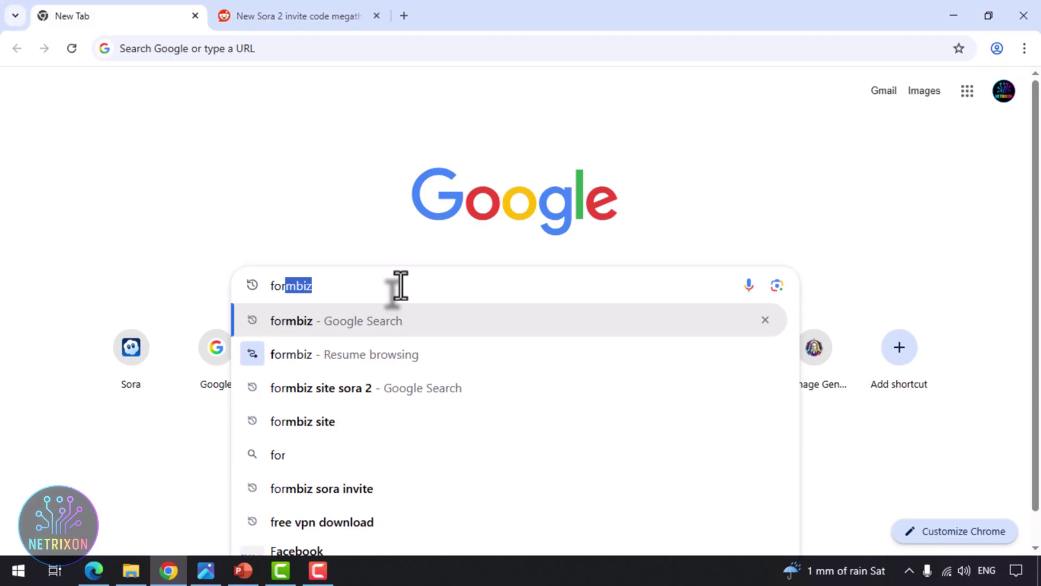
text(mbiz so)
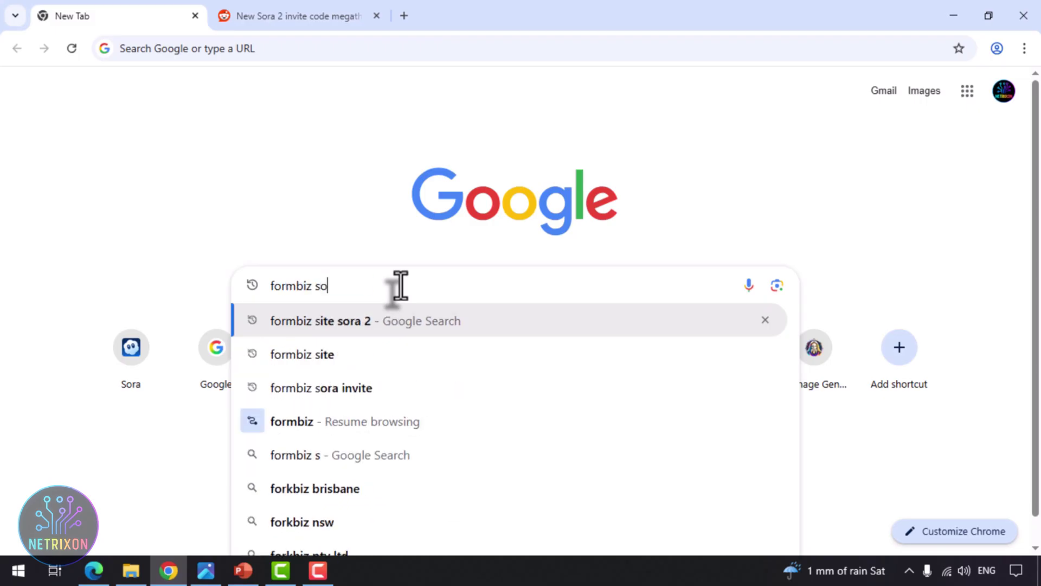
text(ra invi)
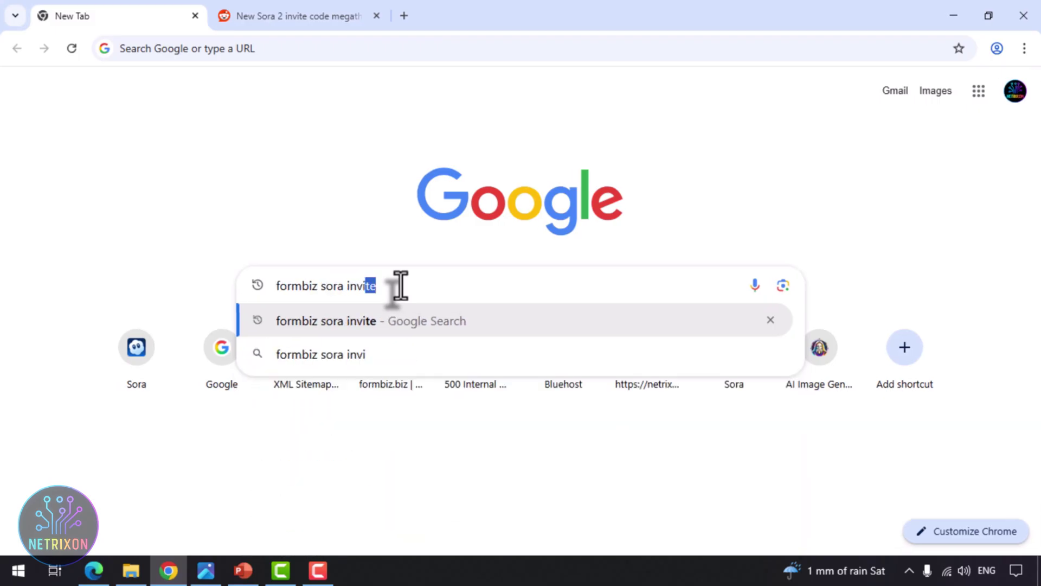
text(te code)
key(Return)
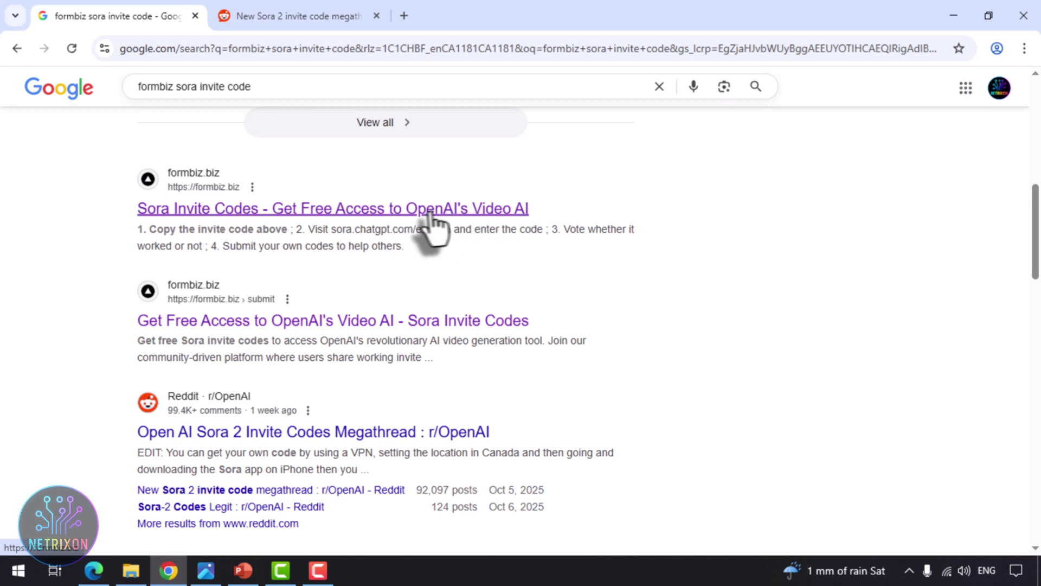
click(397, 213)
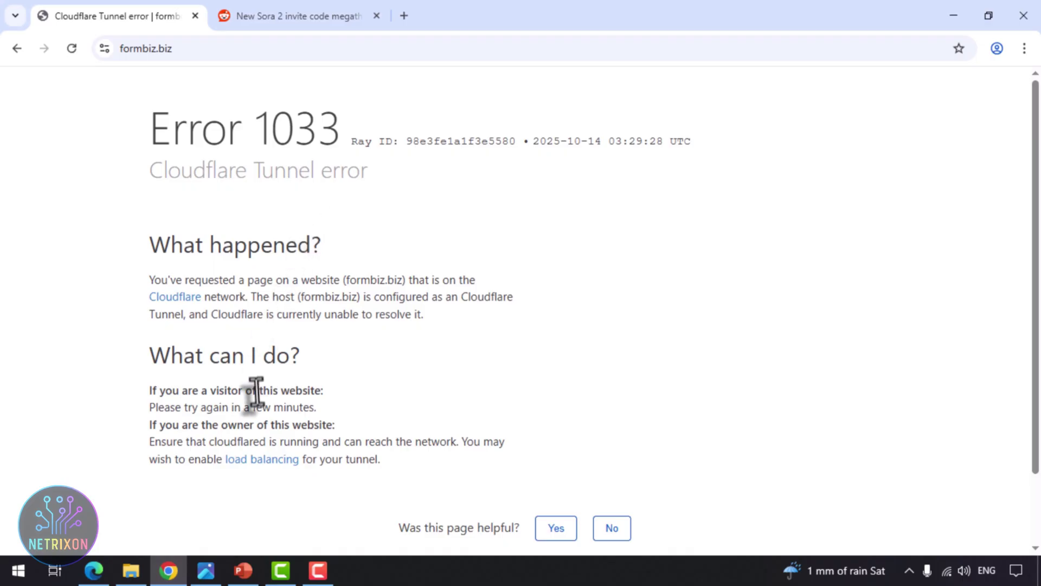
click(206, 572)
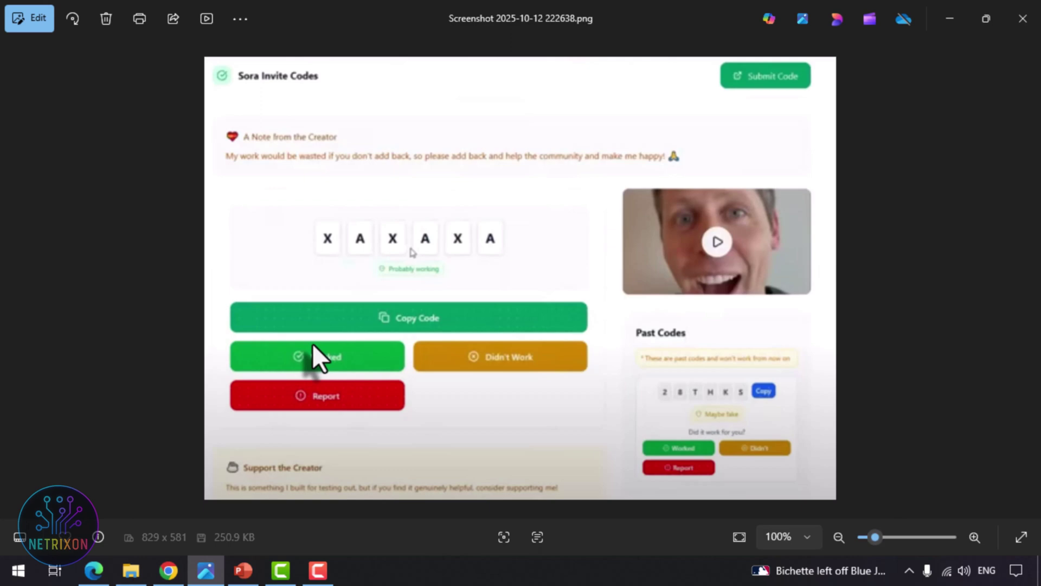
click(949, 15)
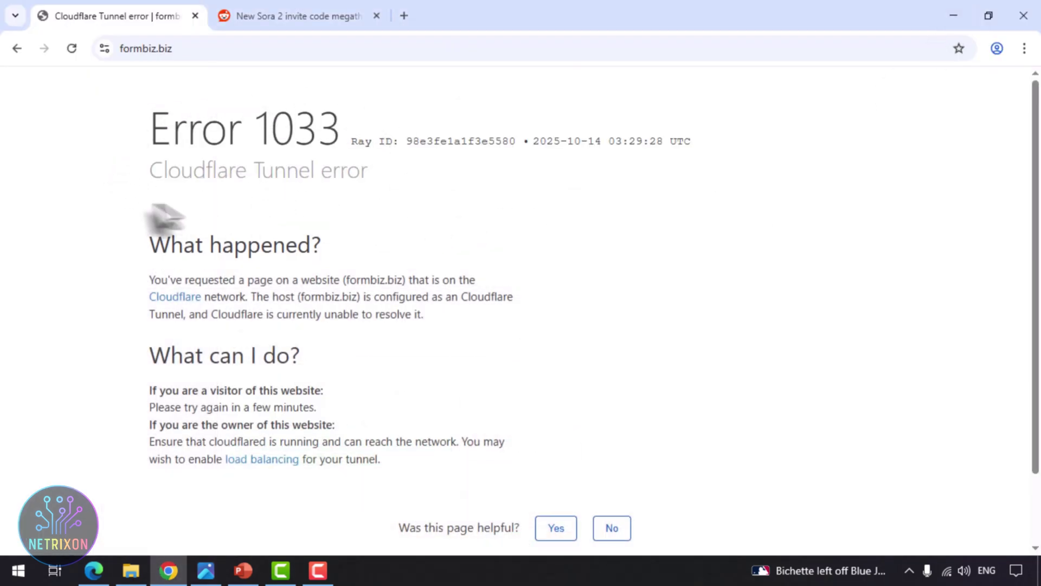
click(205, 570)
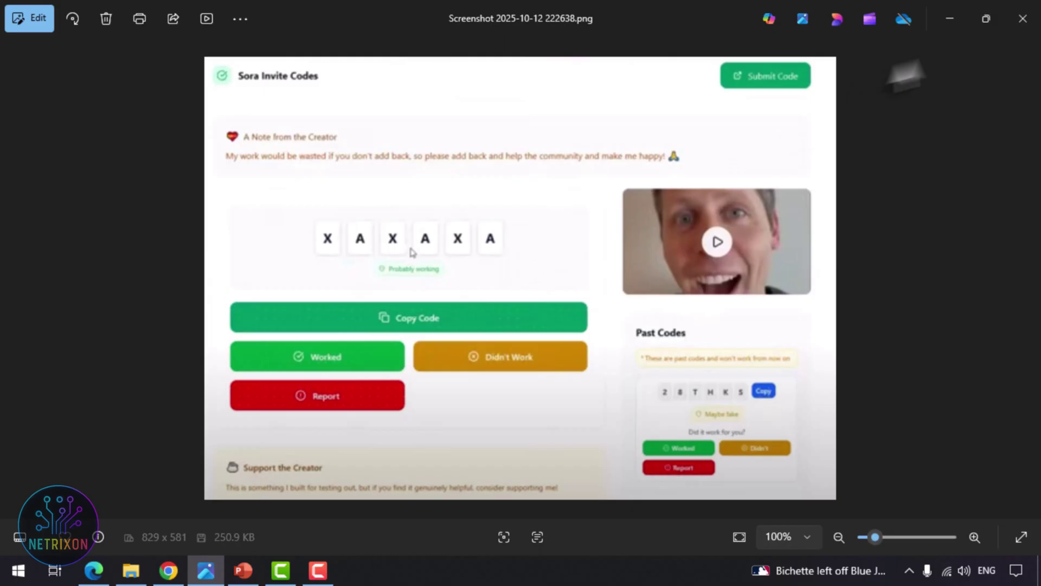
click(948, 17)
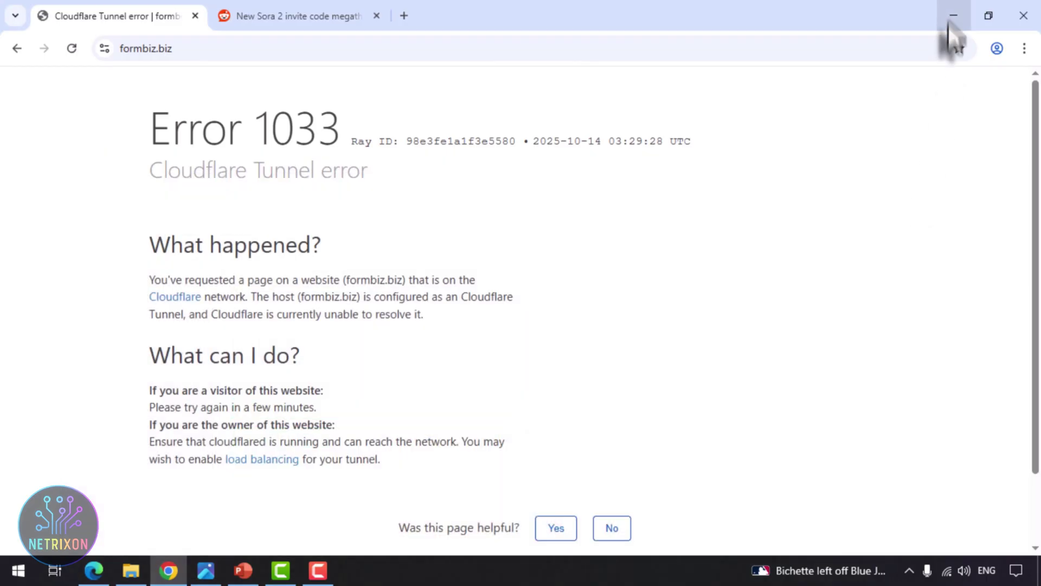
Go to the r/OpenAI 'New Sora 2 invite code megathread' tab and scroll through its shared codes
click(262, 13)
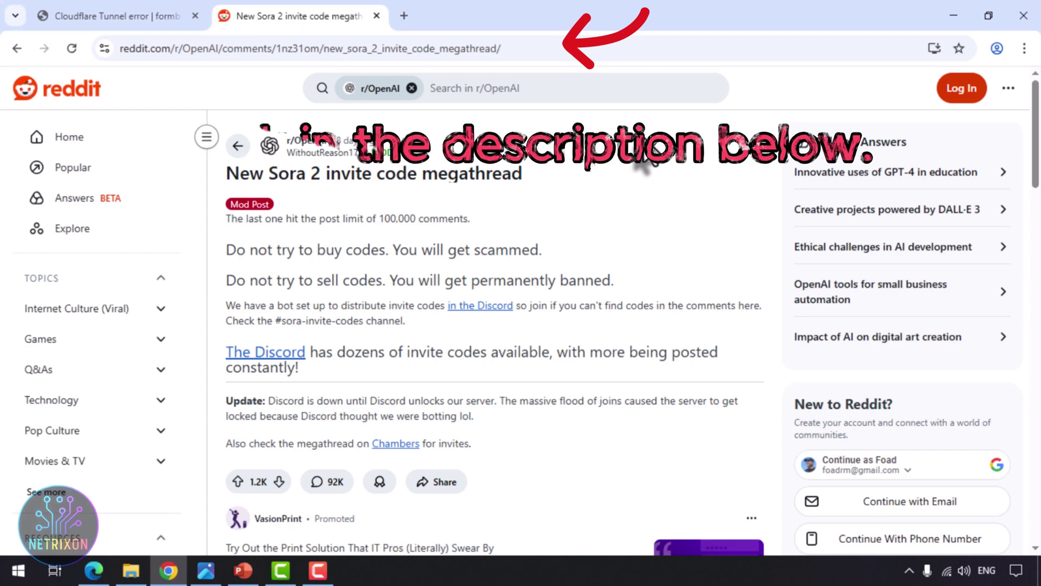
scroll(467, 208, down, 3)
scroll(467, 206, down, 4)
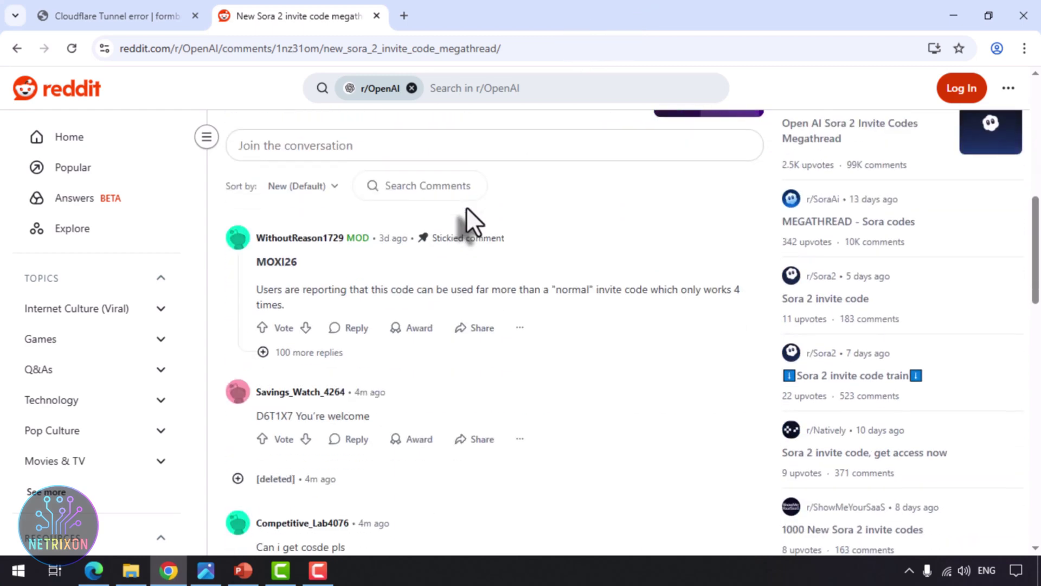
scroll(466, 208, down, 3)
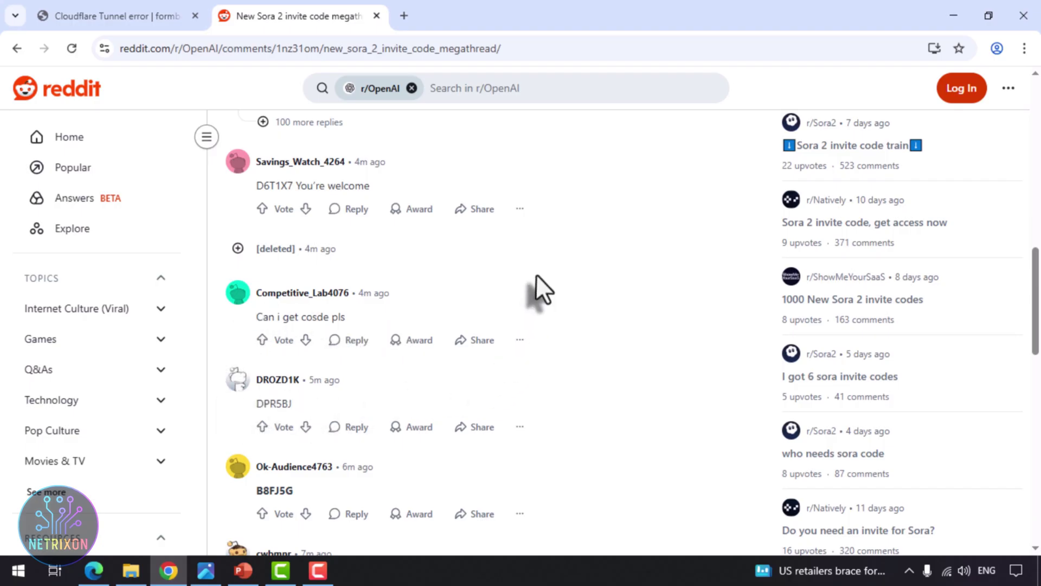
scroll(537, 274, up, 1)
scroll(536, 274, up, 1)
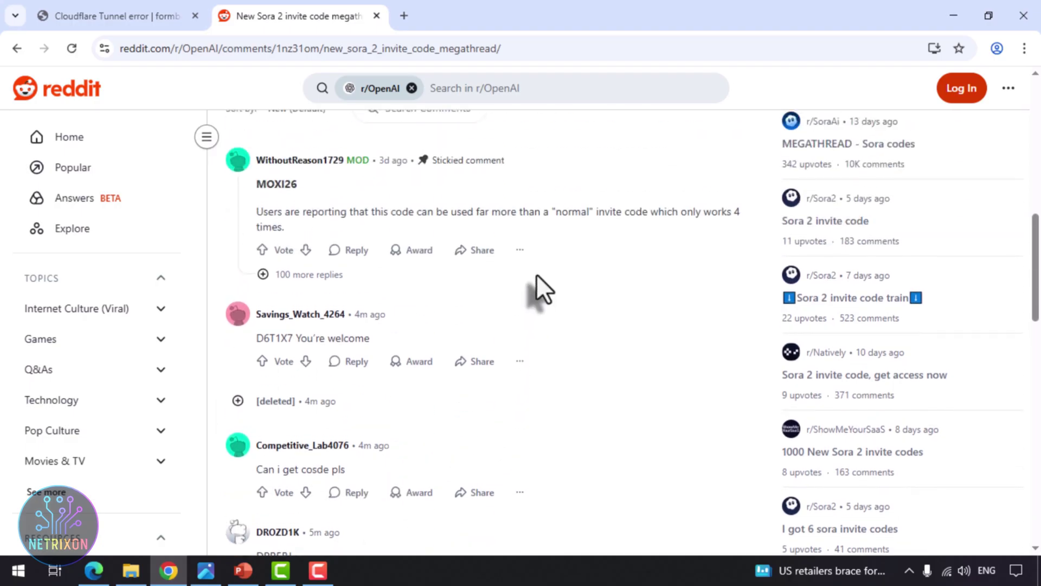
scroll(536, 274, up, 1)
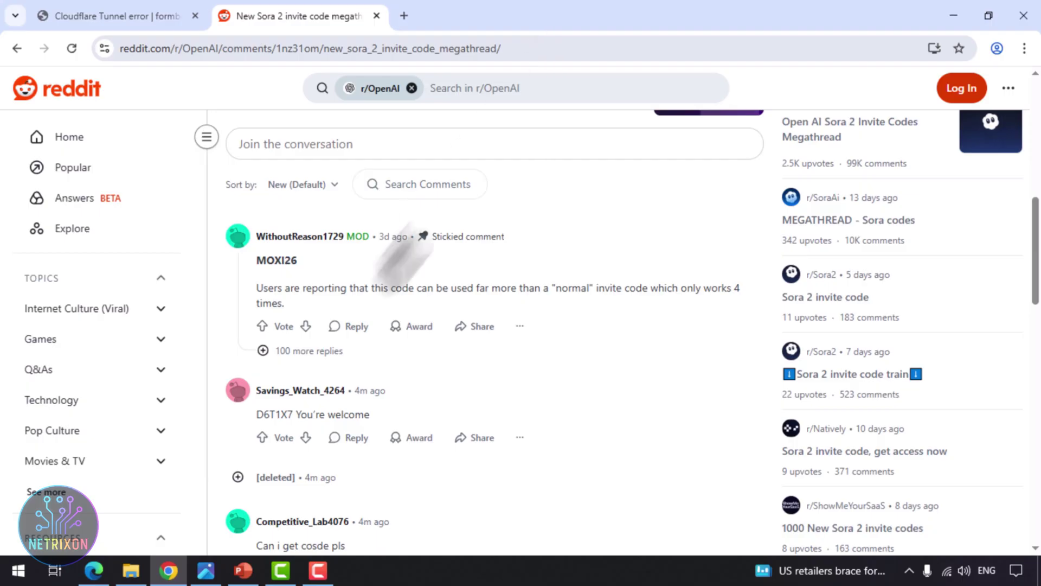
mouse_move(206, 570)
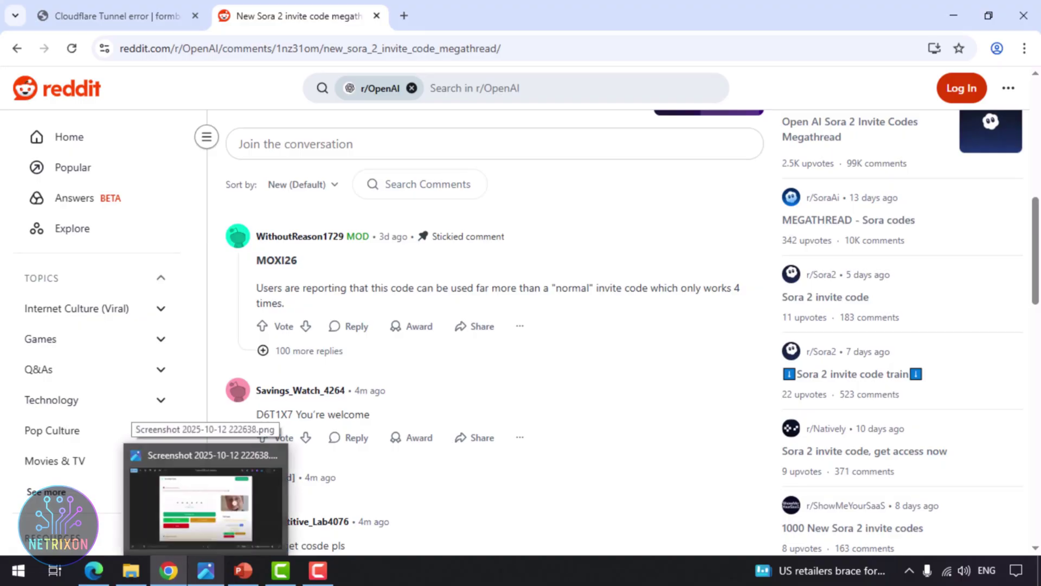
In PowerPoint, view the title slide, then go back to the Invite Code Challenge slide
click(243, 570)
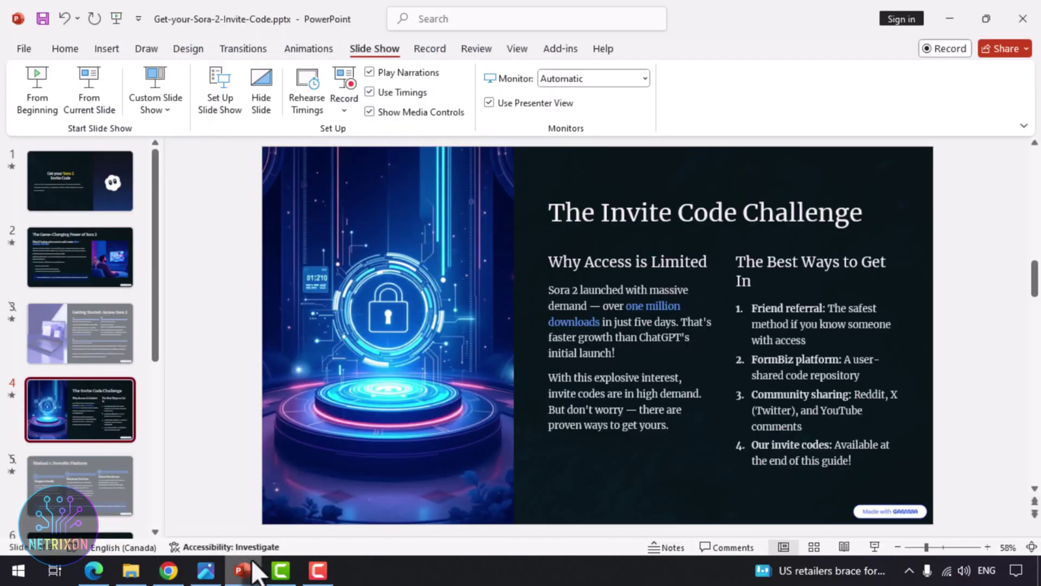
click(85, 166)
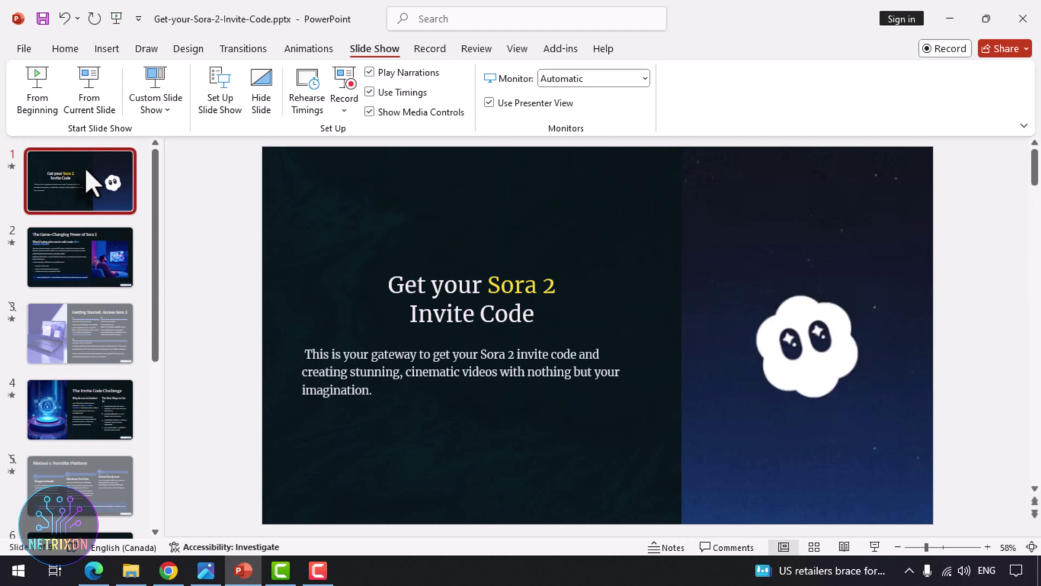
click(70, 428)
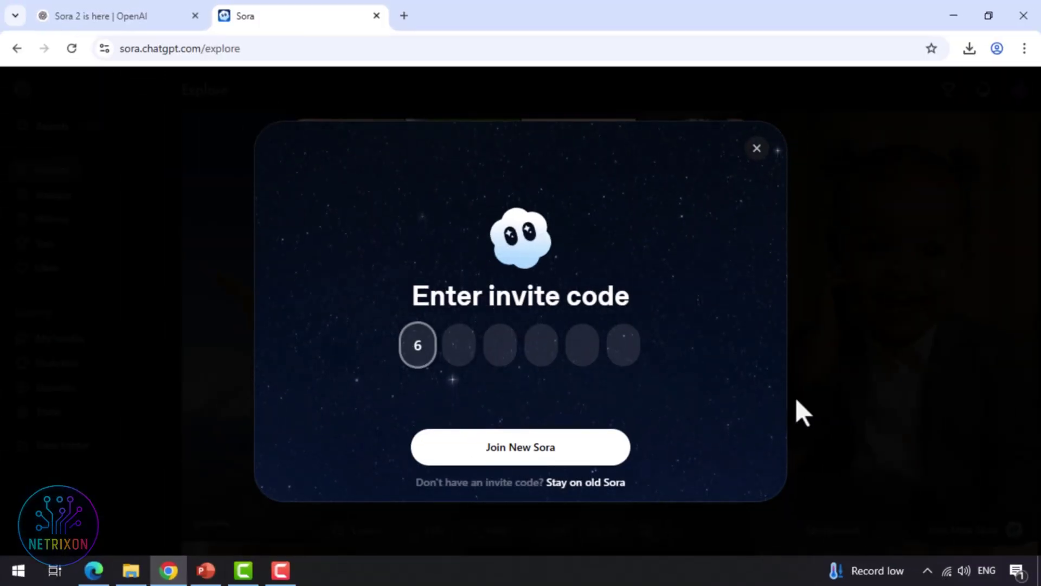
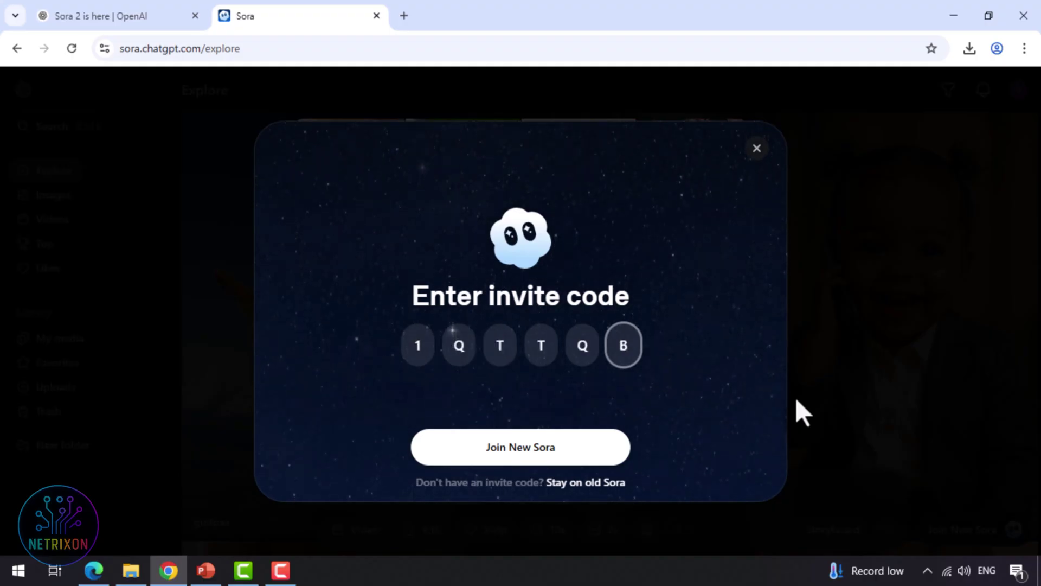
Submit the entered six-character invite code with Join New Sora
click(551, 449)
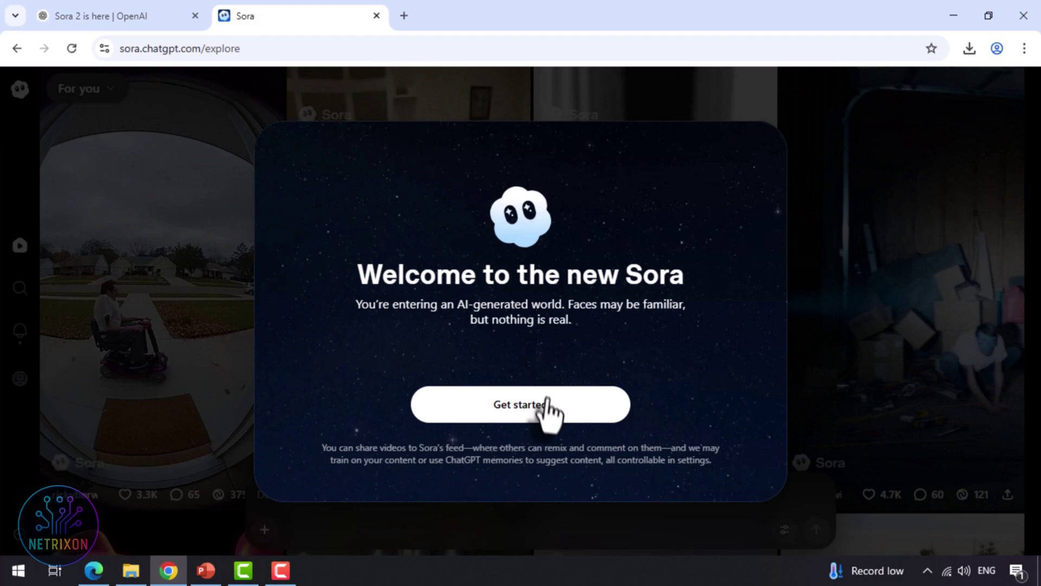
Get past the Sora welcome screen and mute the computer's speakers
click(543, 423)
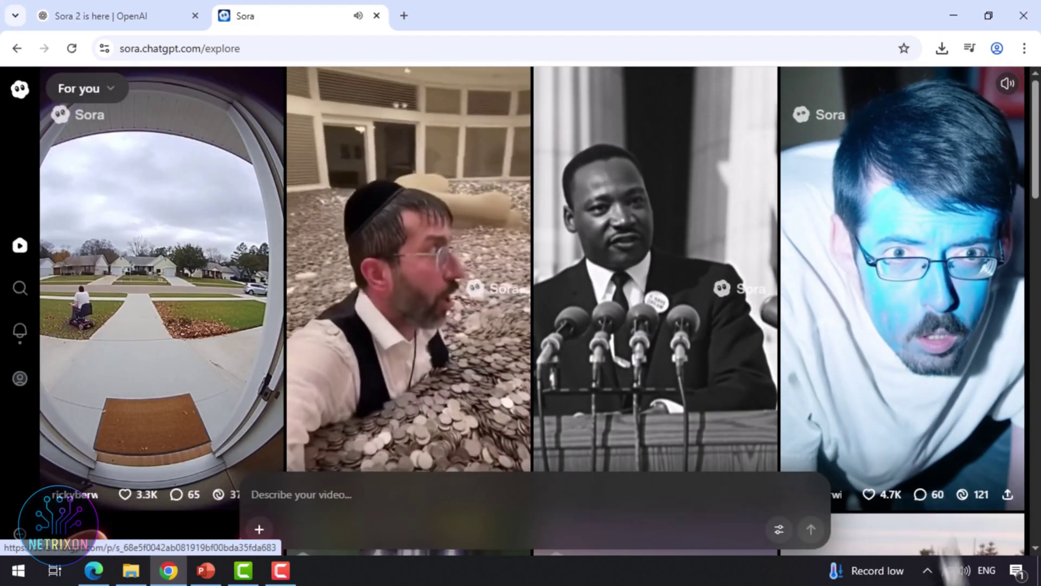
click(965, 570)
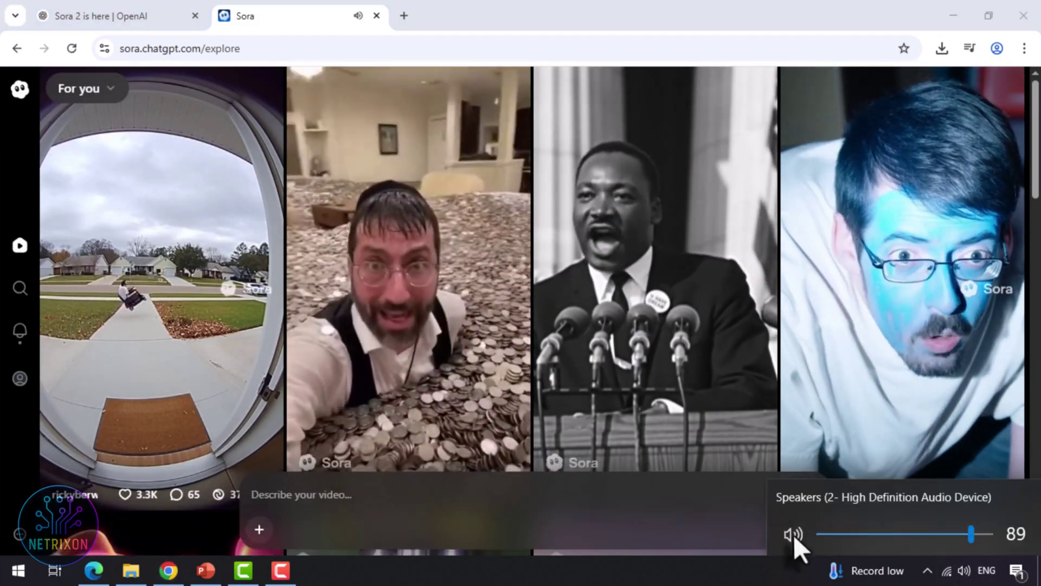
click(793, 535)
click(312, 16)
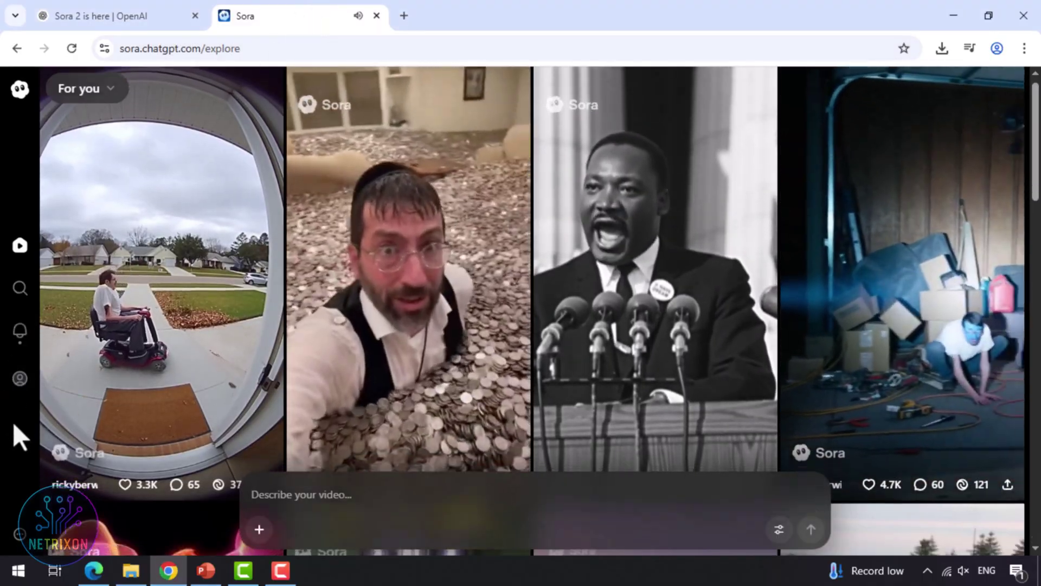
scroll(13, 422, down, 2)
scroll(12, 422, down, 4)
scroll(12, 421, down, 1)
scroll(12, 422, up, 3)
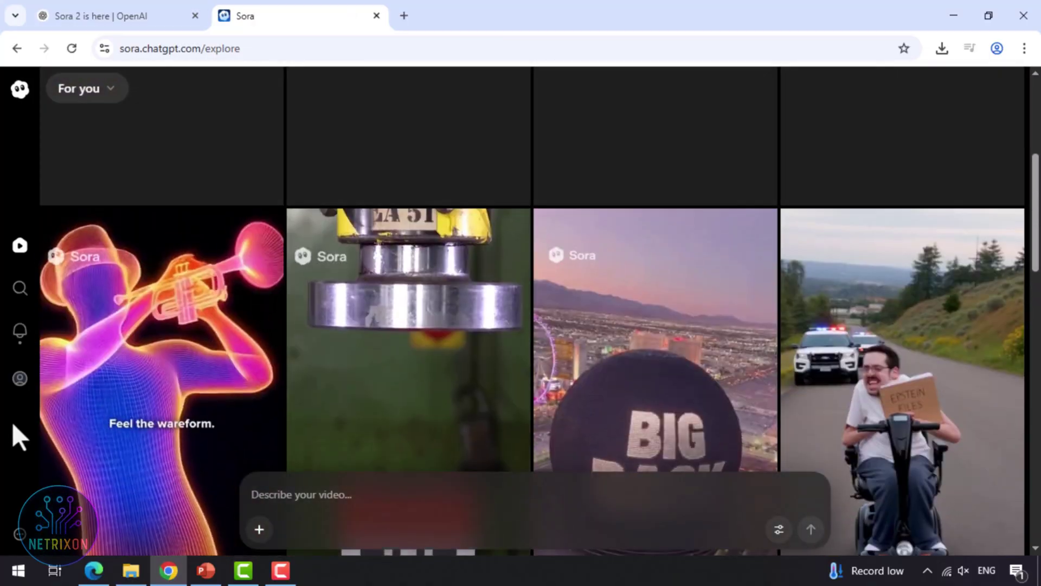
scroll(13, 422, up, 2)
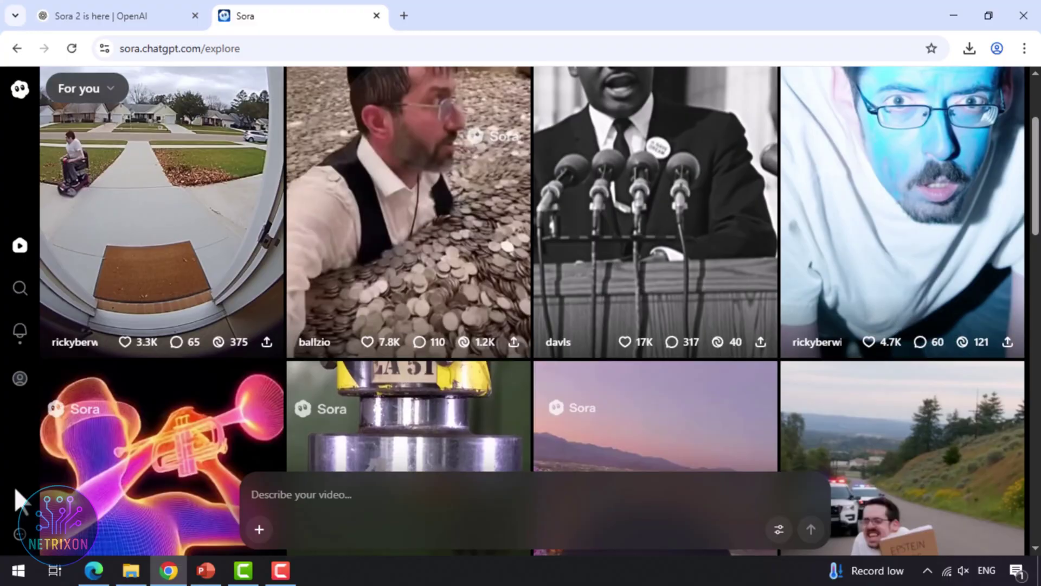
scroll(14, 486, up, 2)
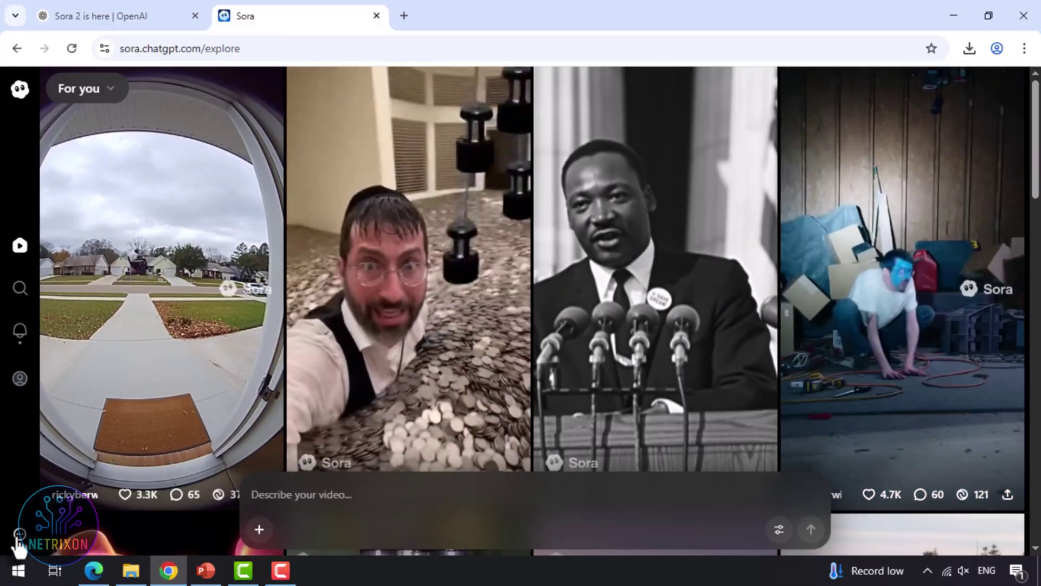
Show your Sora invite code with six invites left, then return to the Understanding Invite Limits slide
click(18, 537)
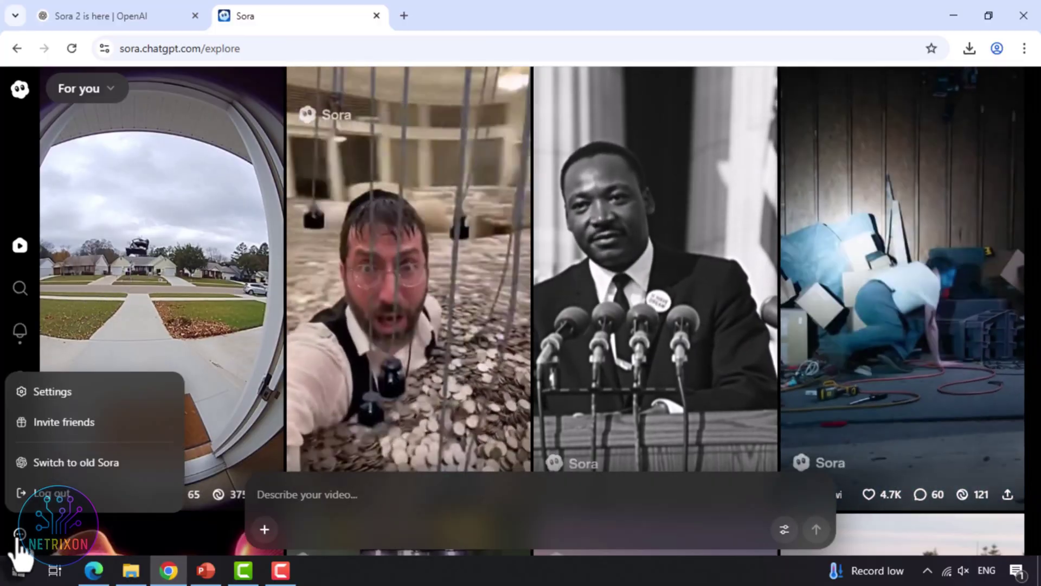
click(81, 429)
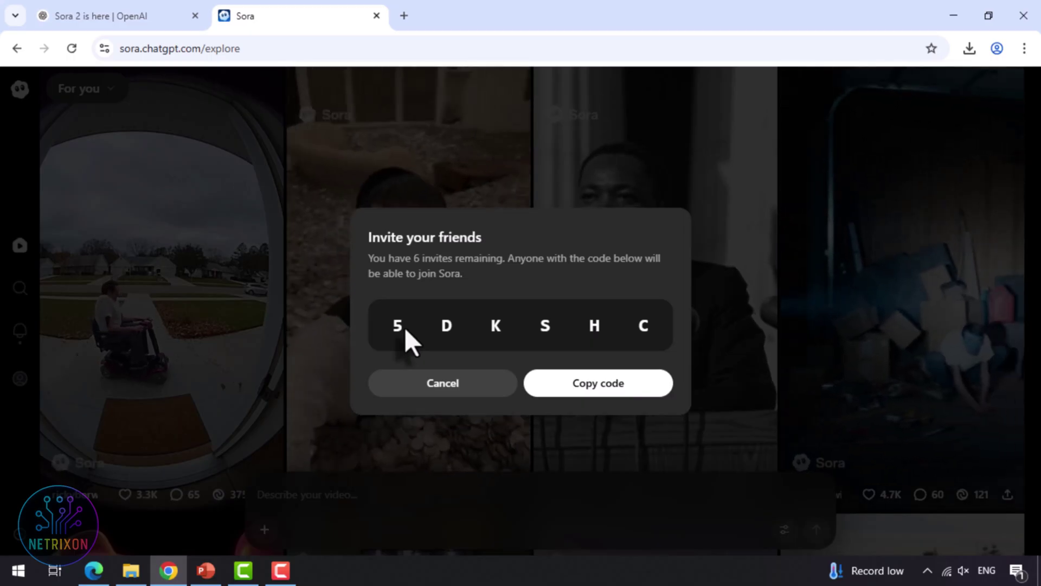
click(205, 571)
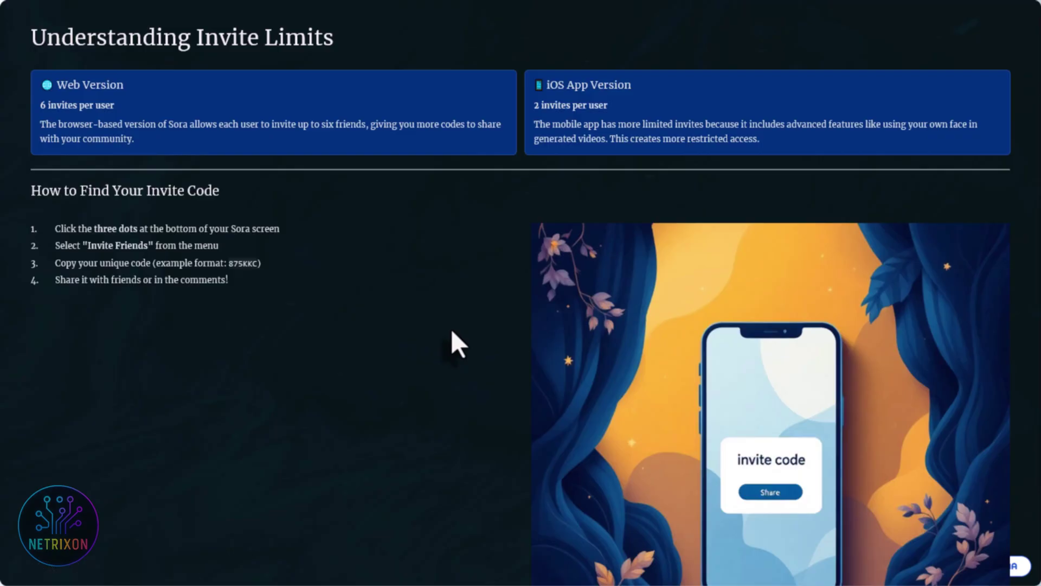
key(Escape)
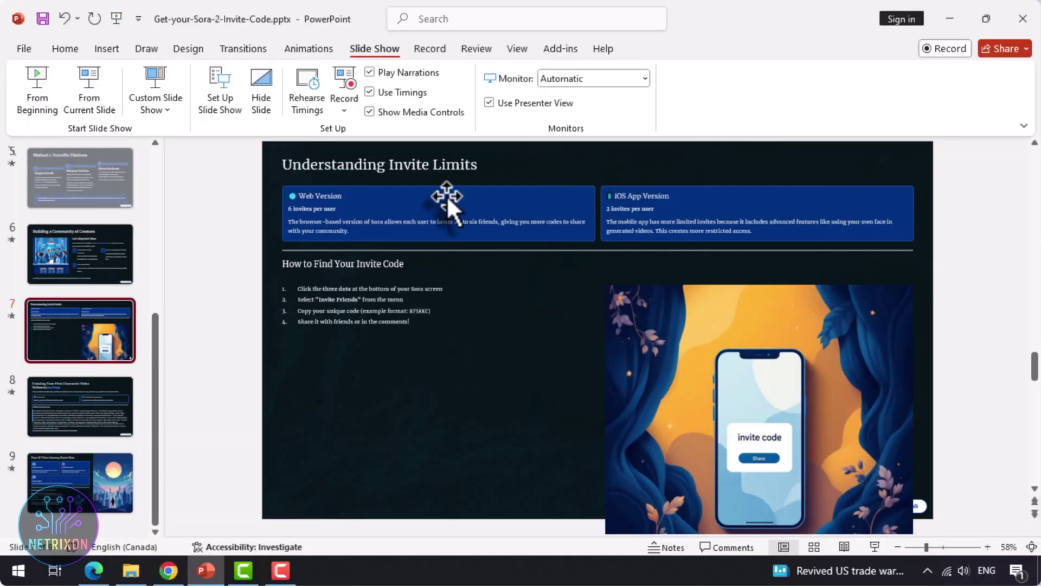
click(168, 570)
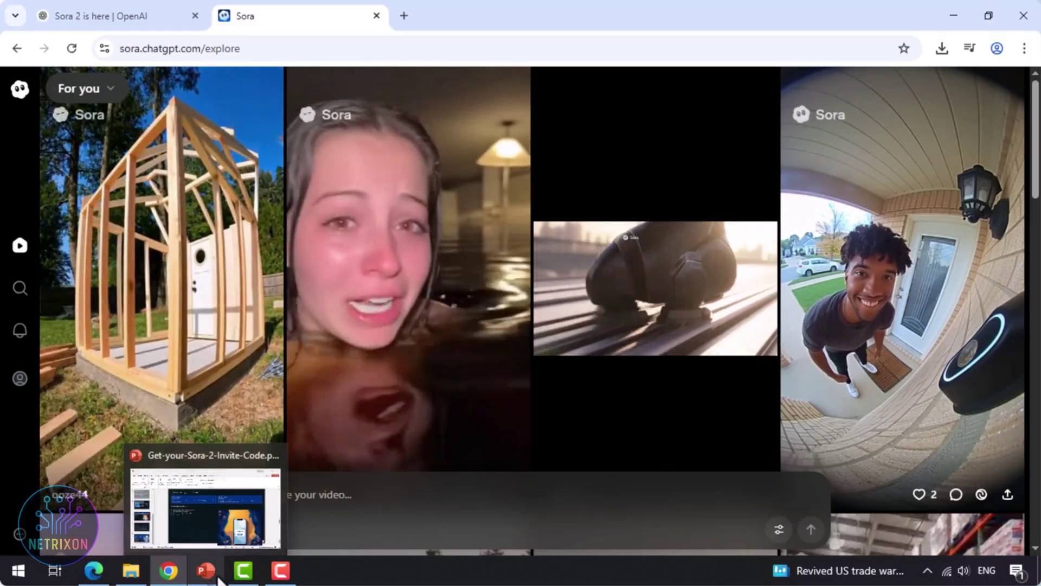
Return to PowerPoint showing the Creating Your First Cinematic Video slide
click(210, 573)
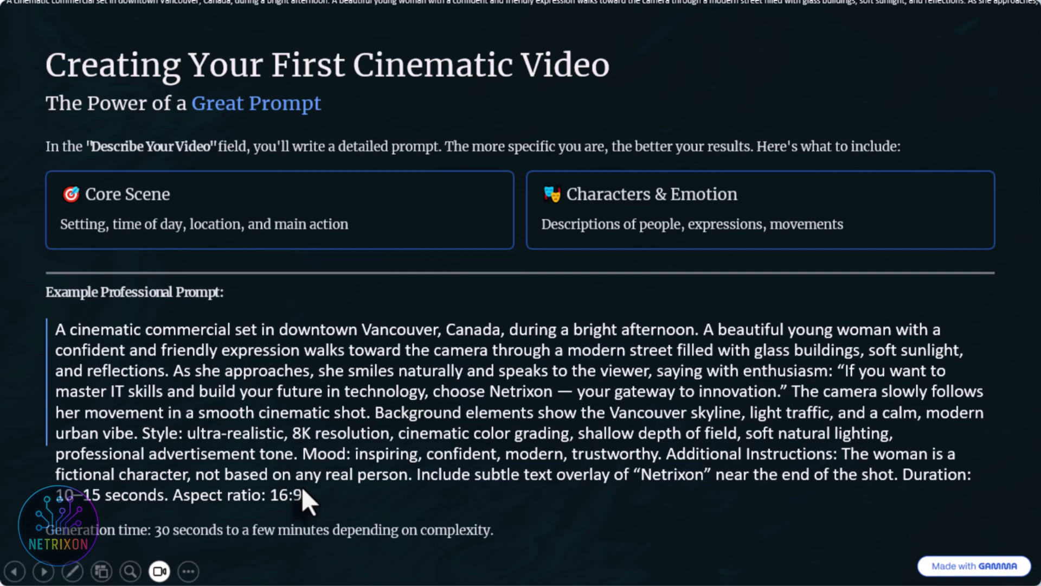
Exit the slideshow and copy slide 8's downtown Vancouver example prompt
key(Escape)
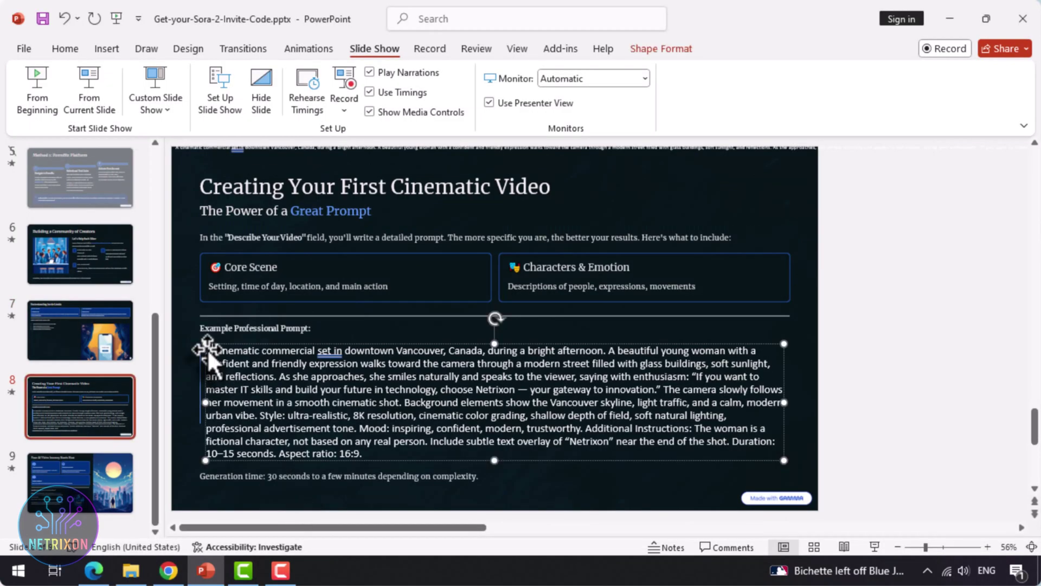
drag(385, 457, 205, 350)
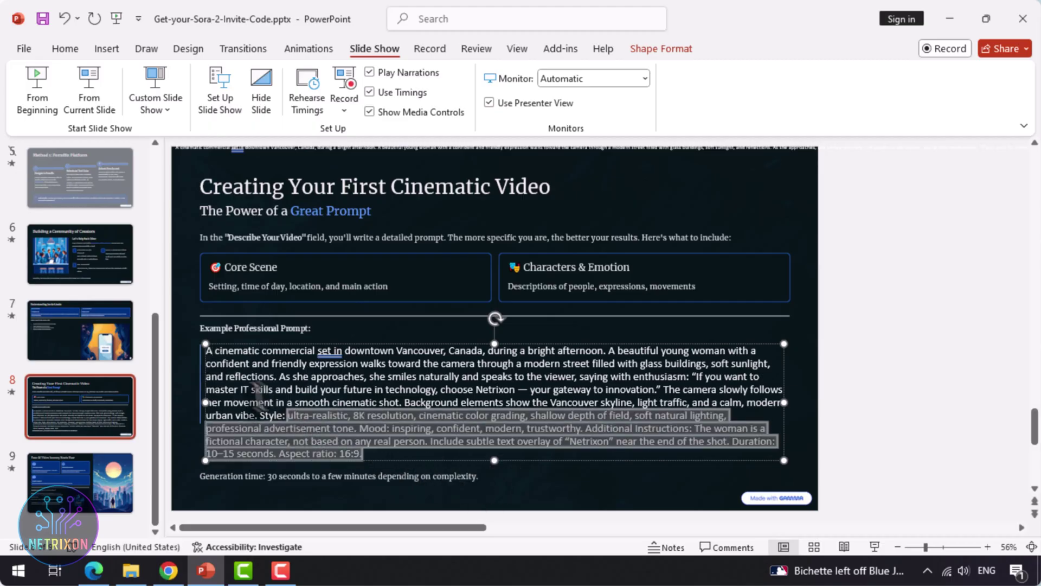
right_click(234, 366)
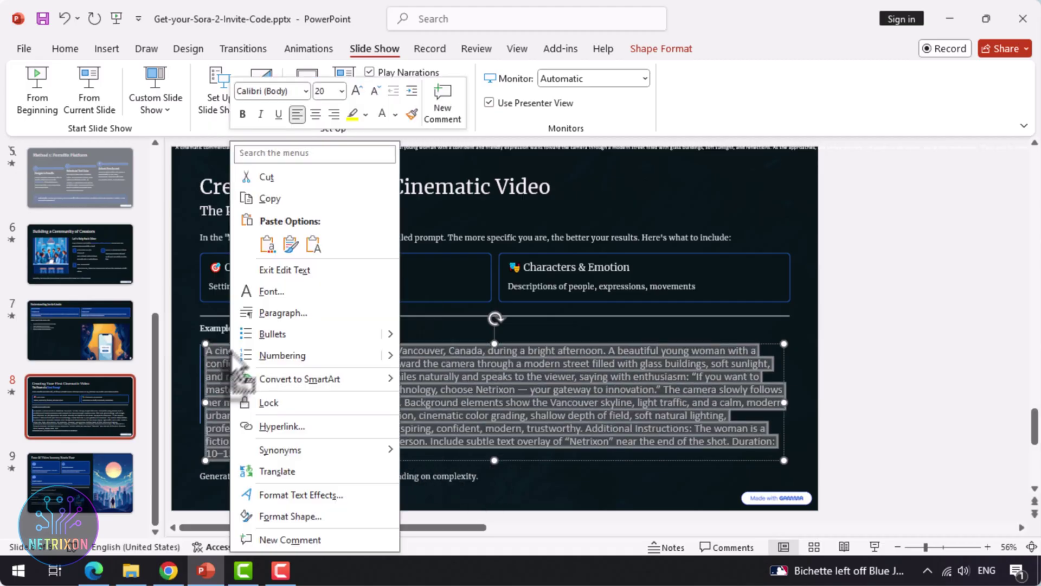
click(259, 201)
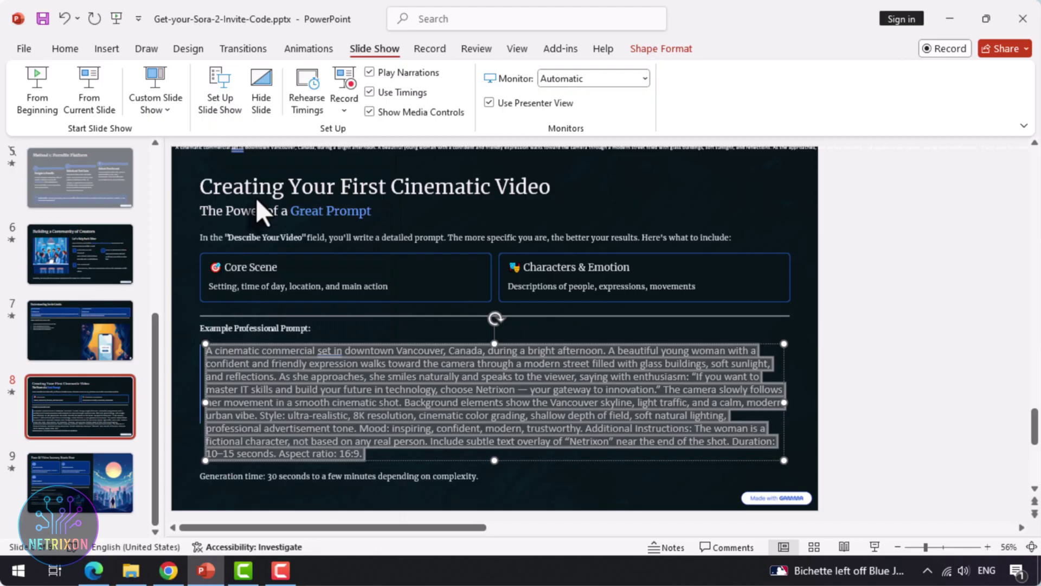
Paste the copied Vancouver commercial prompt into Sora's video description box
click(169, 570)
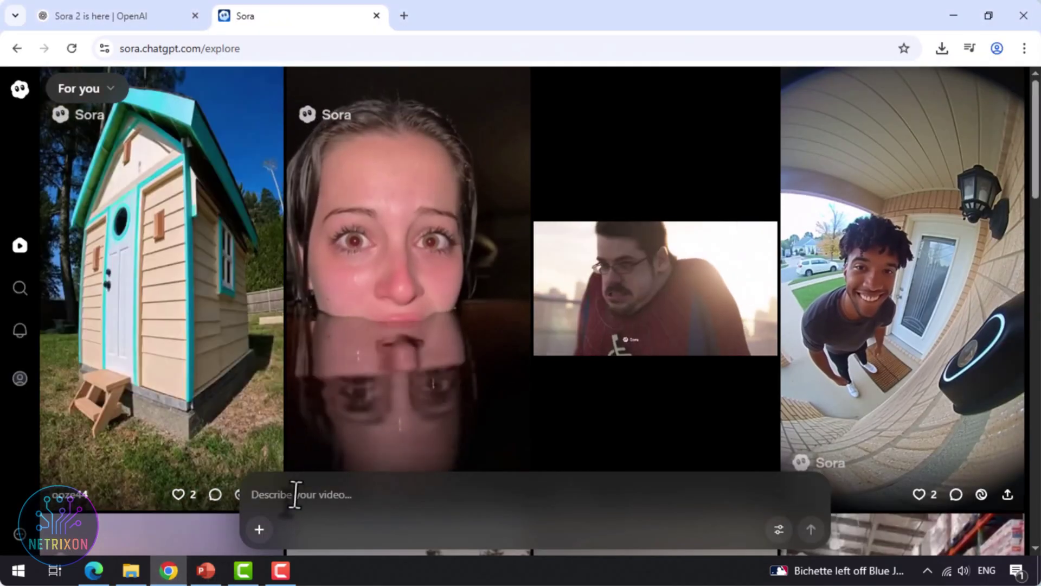
click(295, 493)
right_click(296, 492)
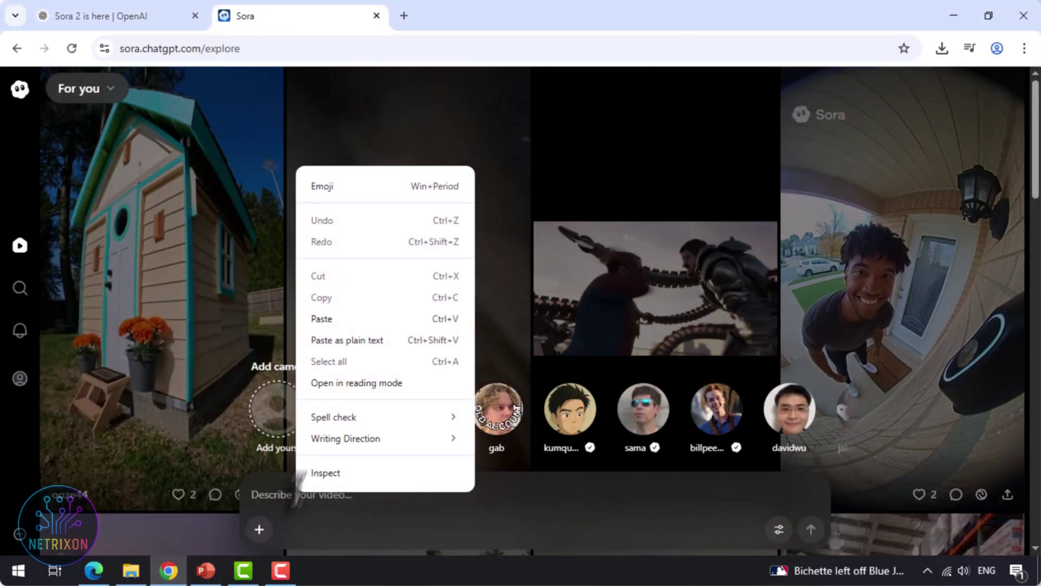
click(322, 319)
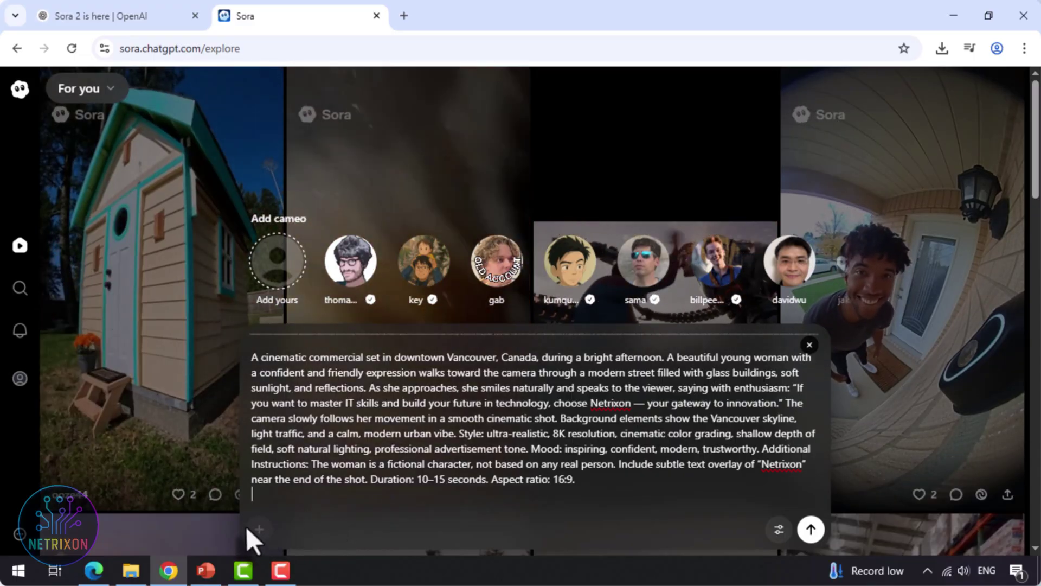
click(615, 481)
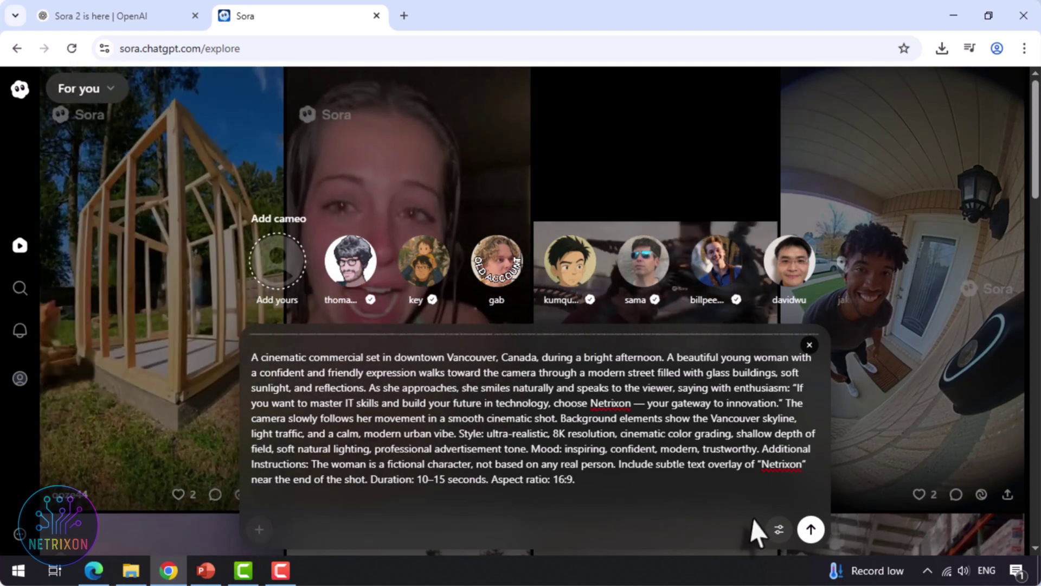
Set the video orientation to Landscape and submit the prompt to the queue
click(779, 529)
mouse_move(699, 490)
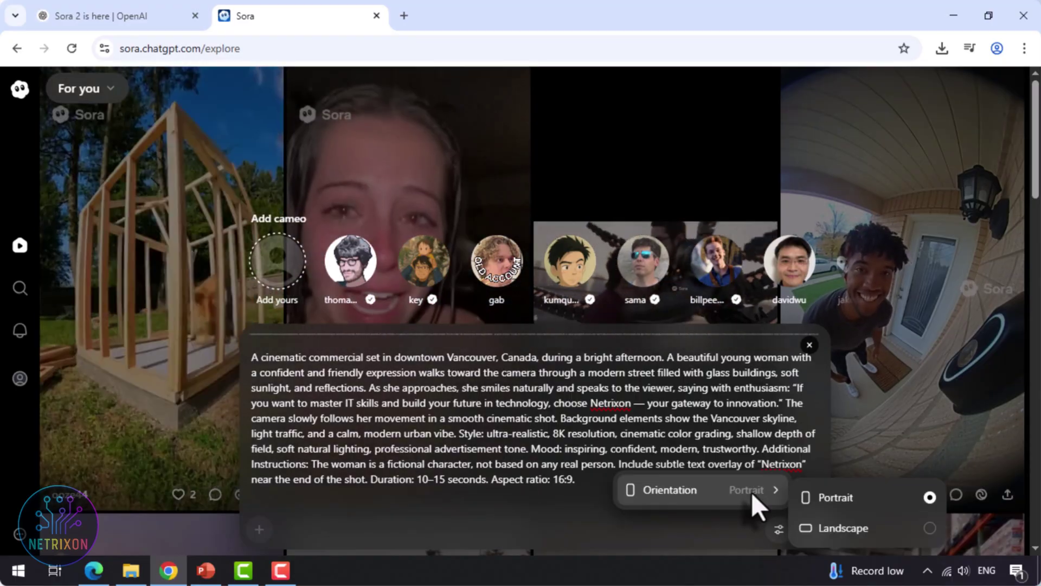
click(841, 527)
click(811, 530)
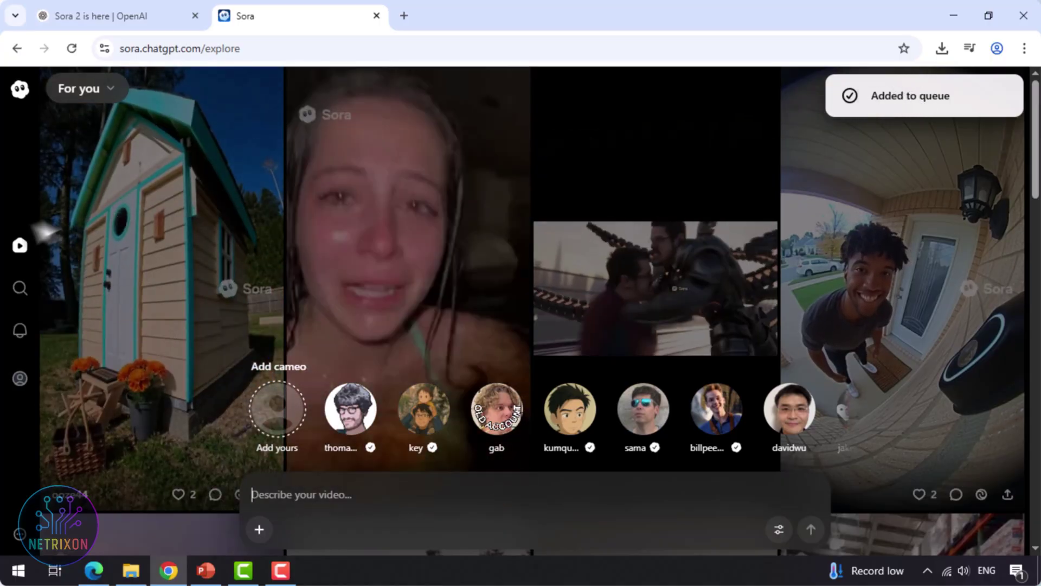
Move from the Explore feed to your own profile and open its Drafts collection
click(19, 395)
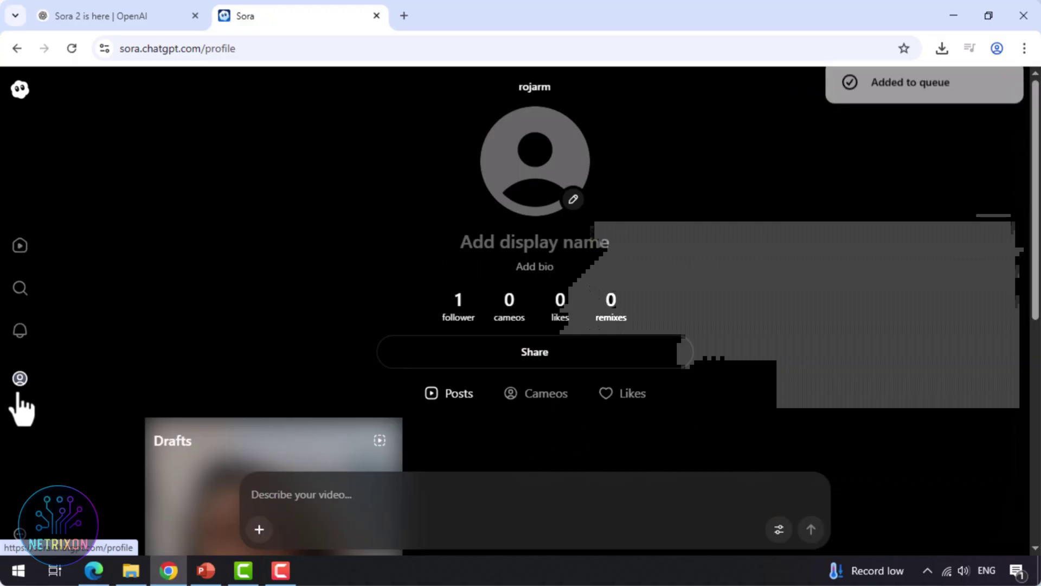
scroll(349, 212, down, 2)
scroll(352, 208, down, 2)
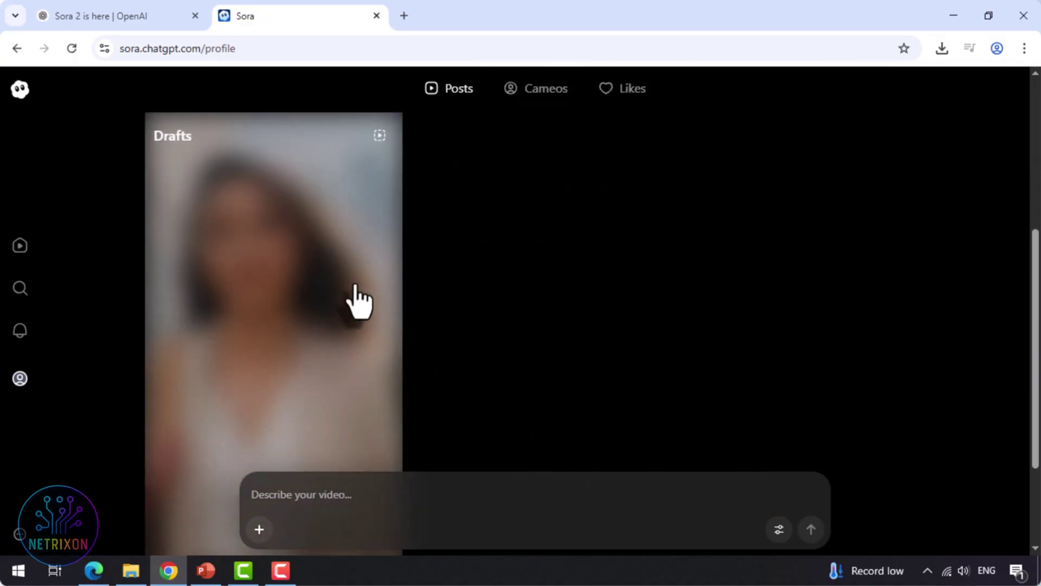
scroll(353, 294, down, 1)
scroll(530, 236, up, 1)
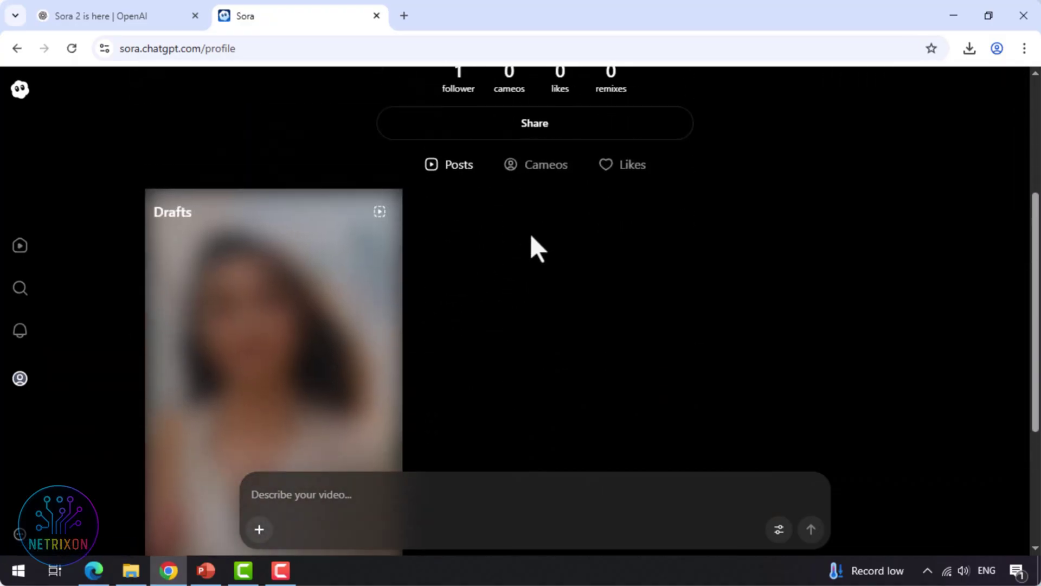
click(21, 248)
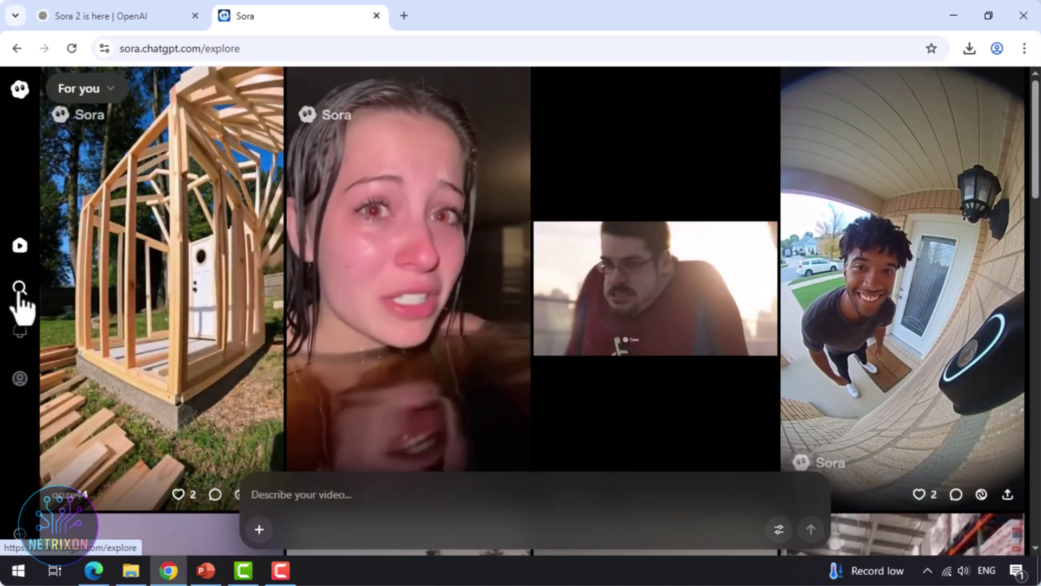
click(22, 295)
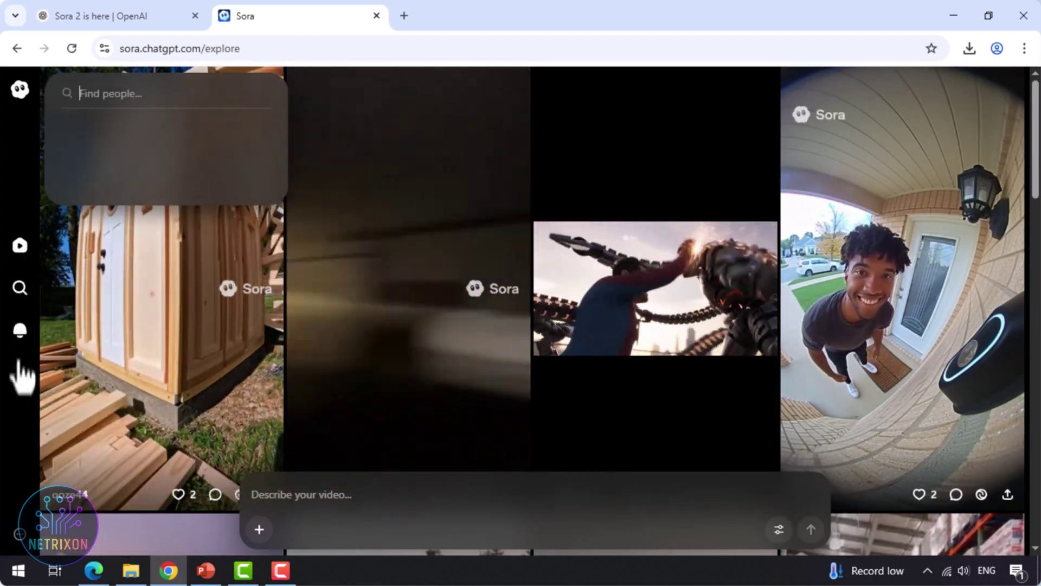
click(22, 389)
scroll(310, 219, down, 4)
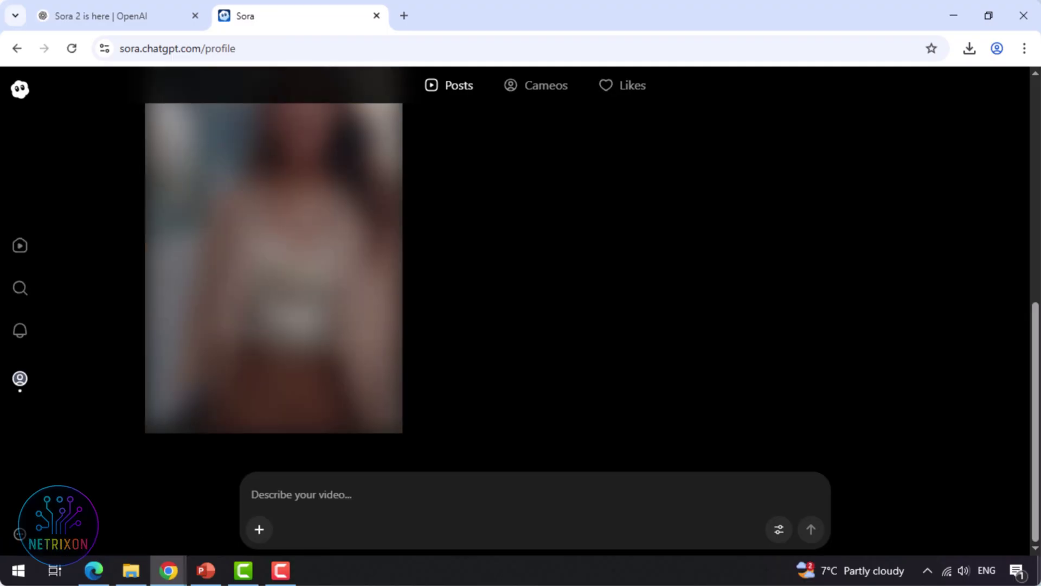
click(310, 236)
Open the first Vancouver draft, mute the sound, and copy its full prompt
click(185, 236)
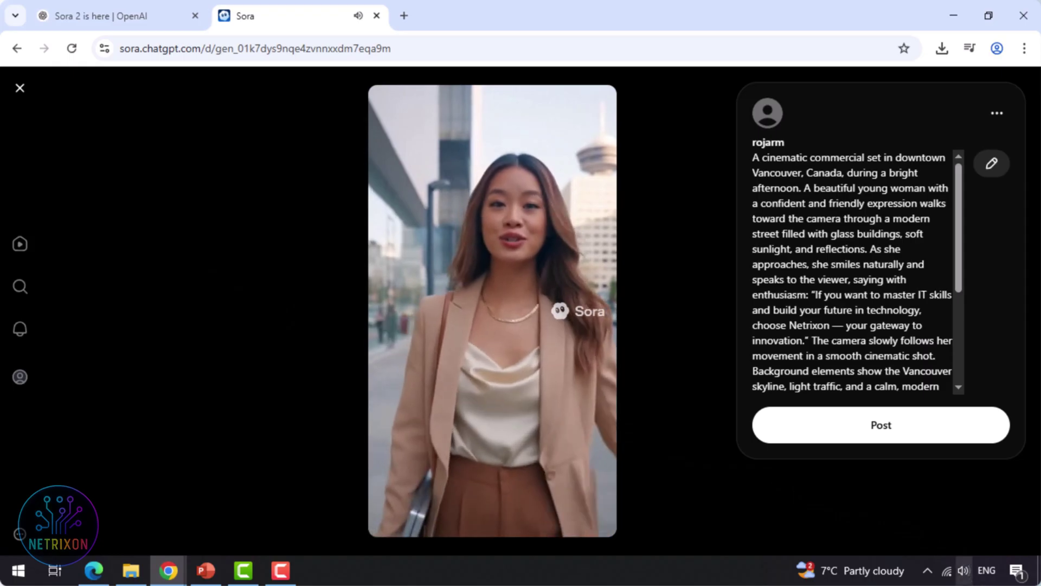
click(788, 536)
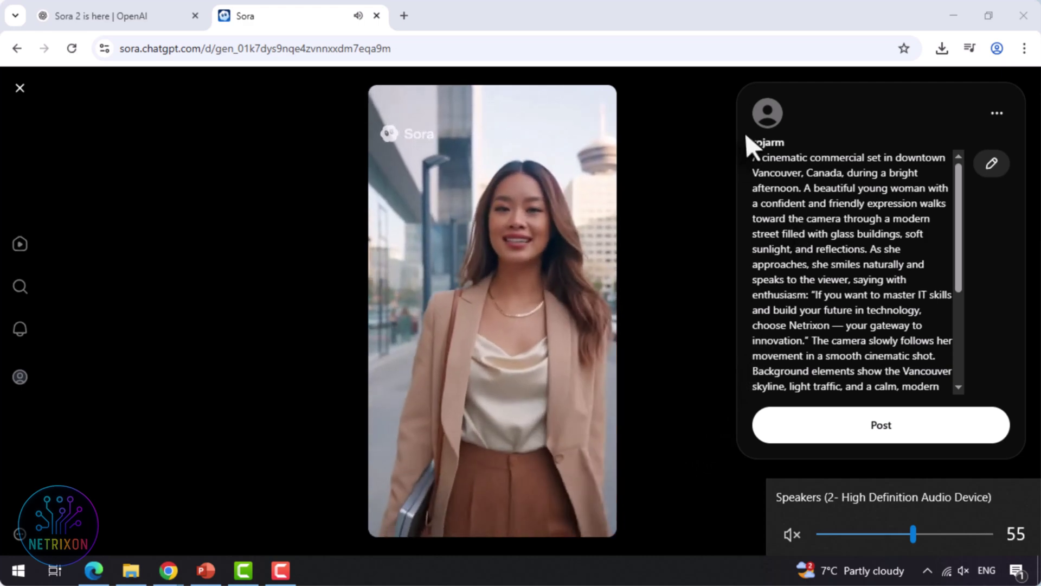
drag(753, 158, 805, 248)
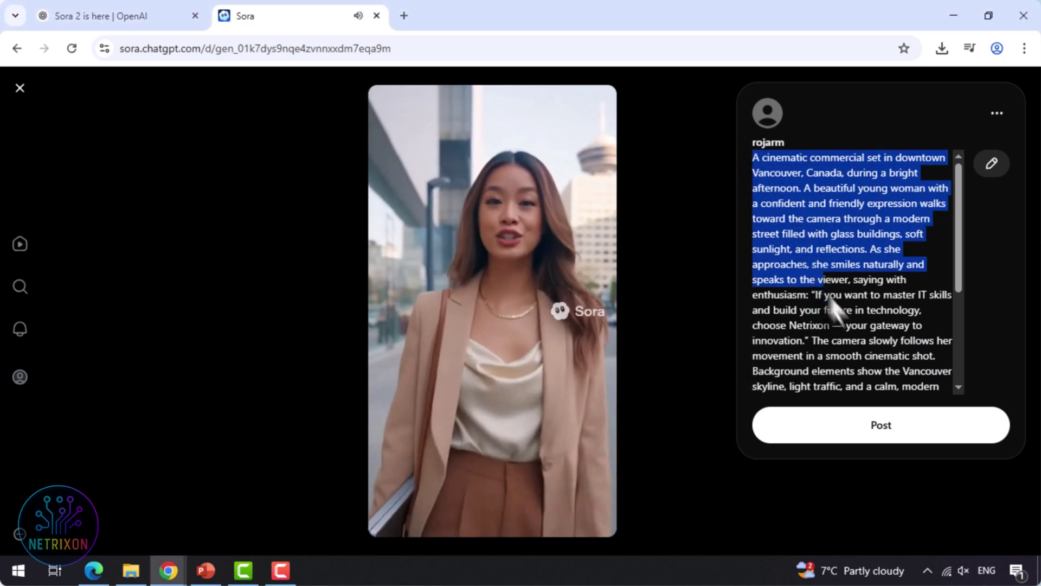
drag(831, 306, 863, 375)
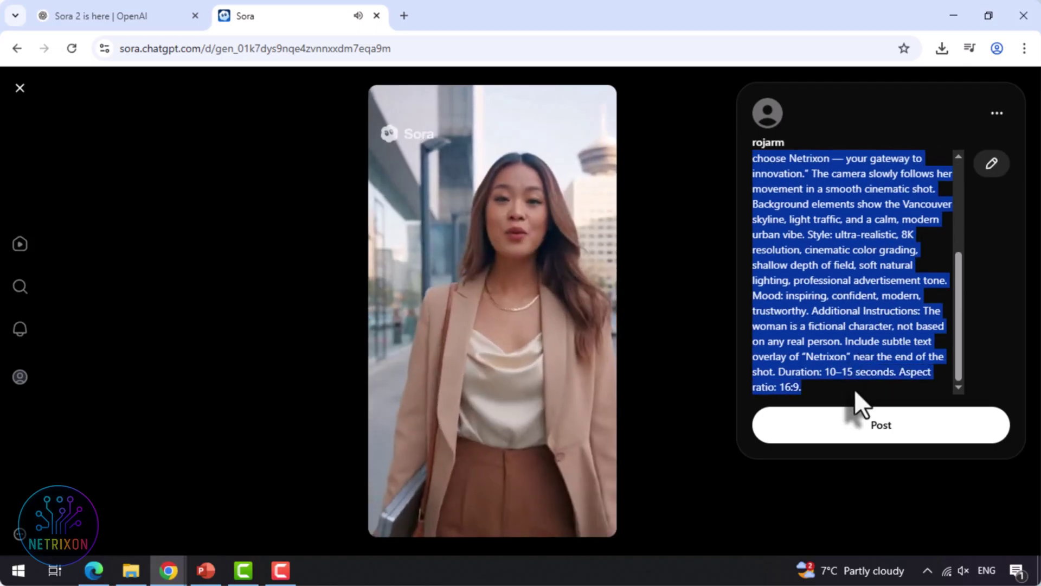
right_click(830, 321)
click(702, 338)
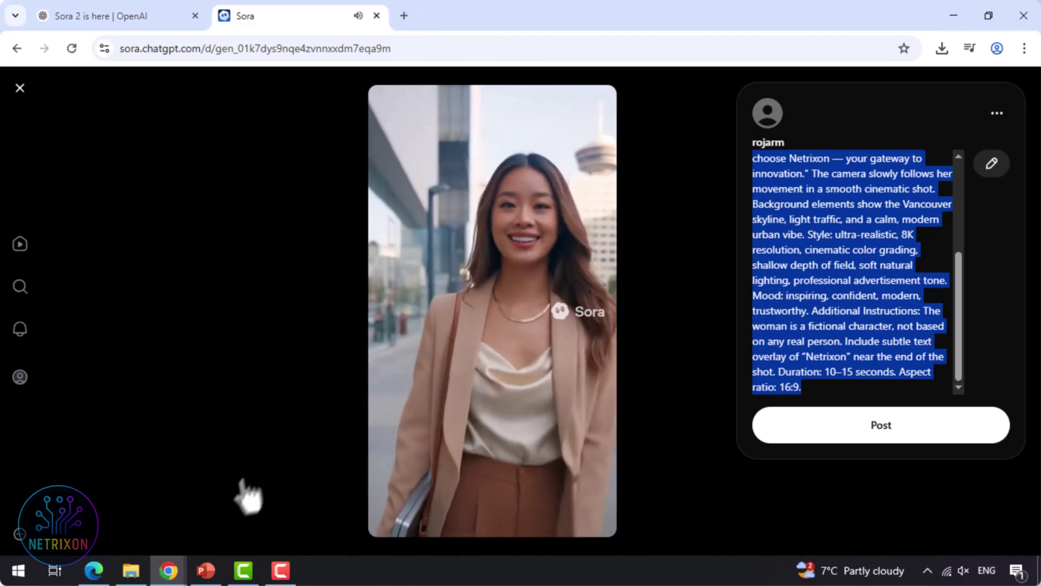
In the Google window, search for 'leonardo ai' using the suggested query
click(168, 569)
click(244, 521)
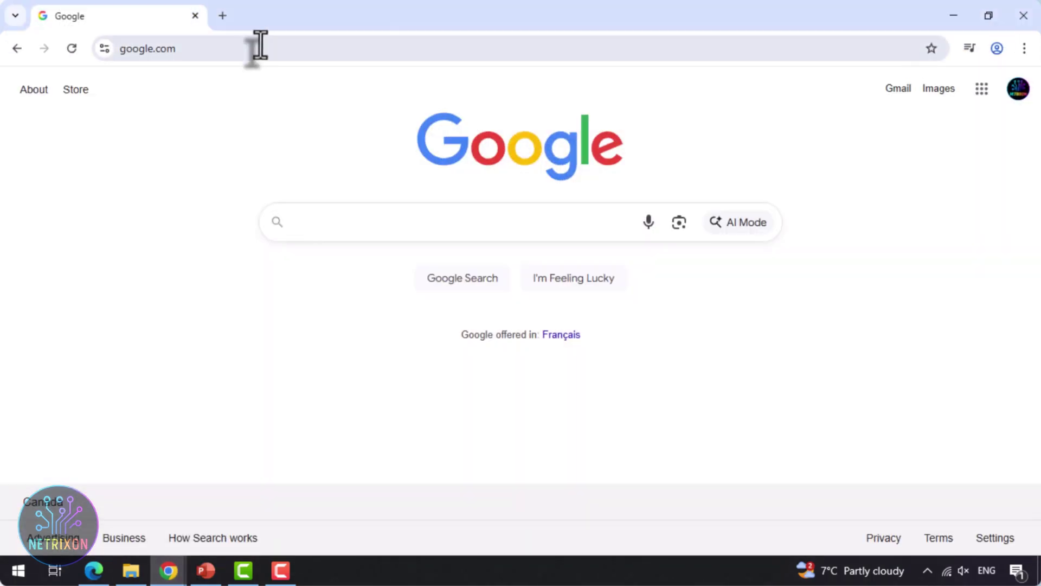
click(261, 49)
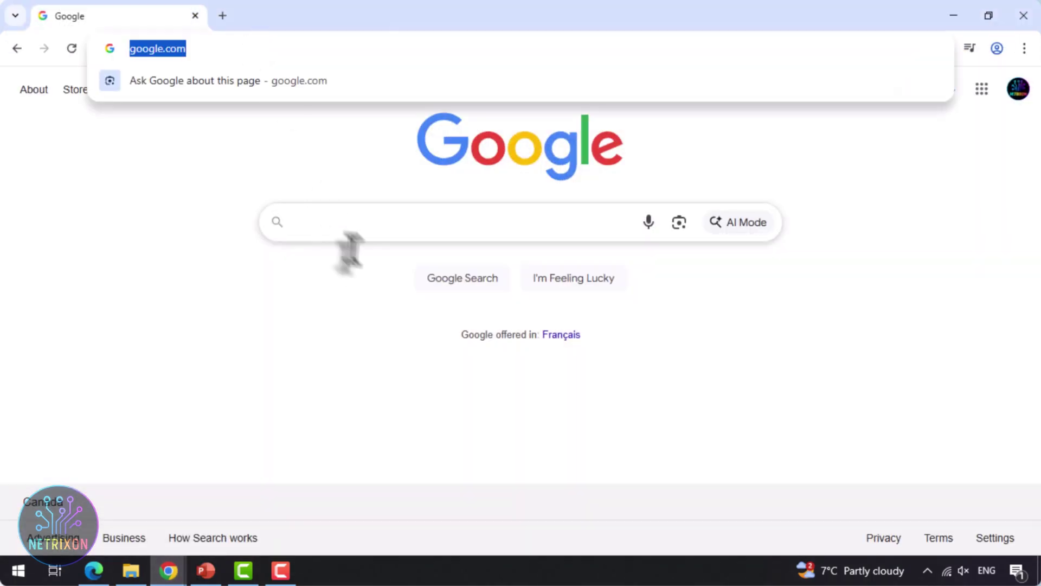
click(349, 227)
text(leo)
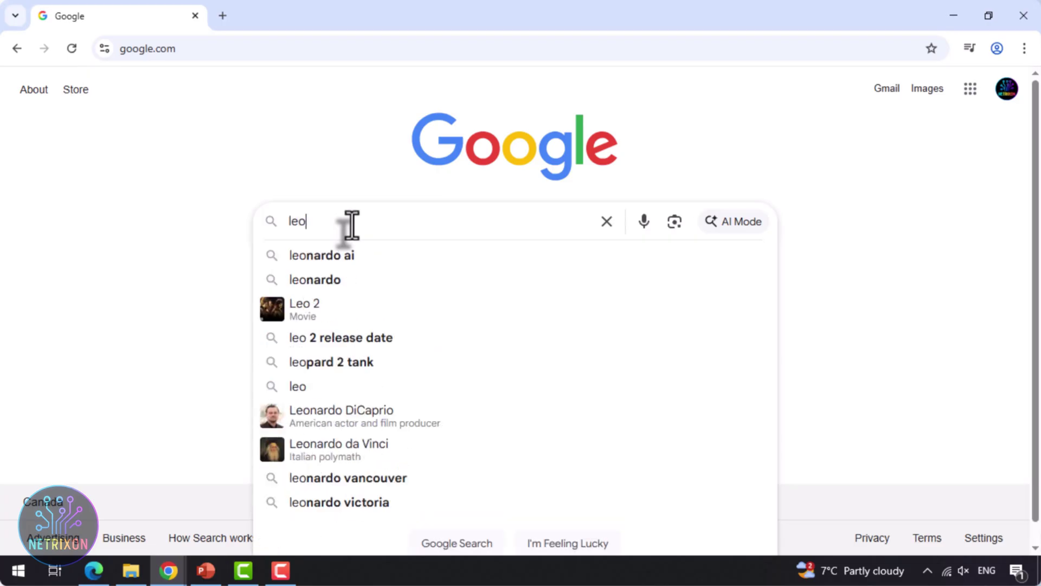
key(Down)
key(Return)
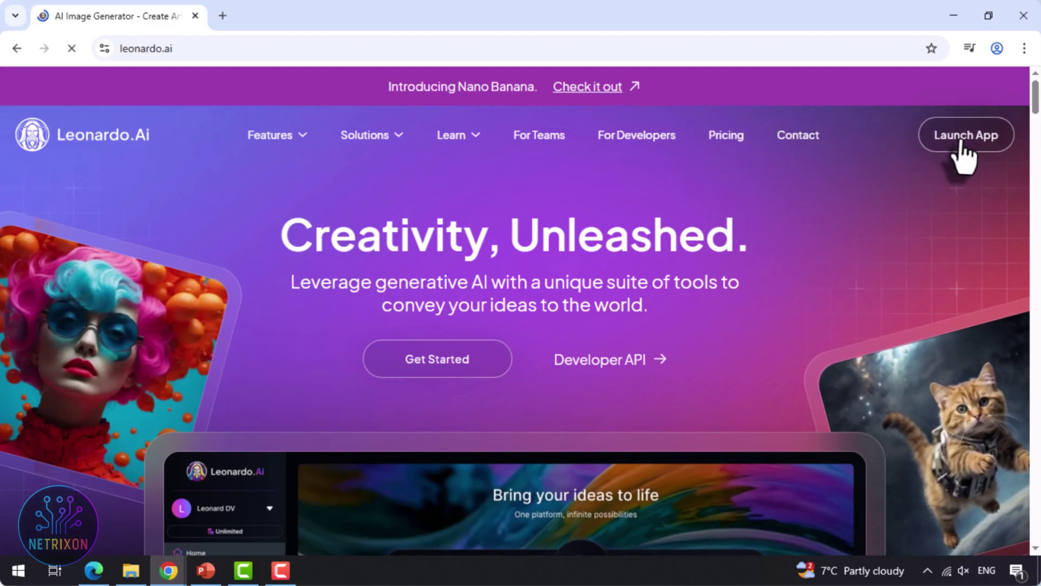
Launch the Leonardo.Ai web app, dismiss the What's New popup, and go to Video creation
click(966, 135)
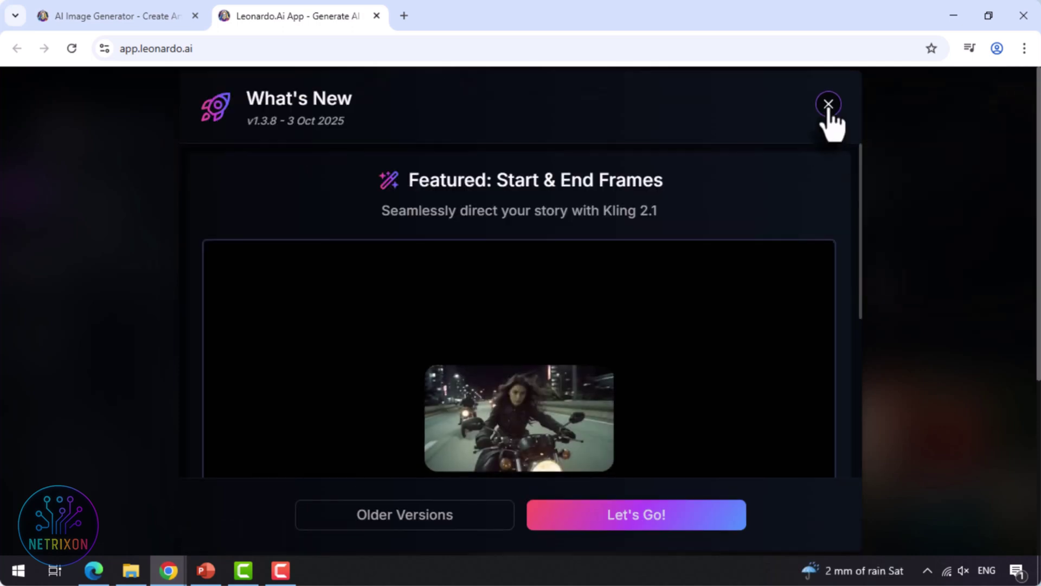
click(829, 104)
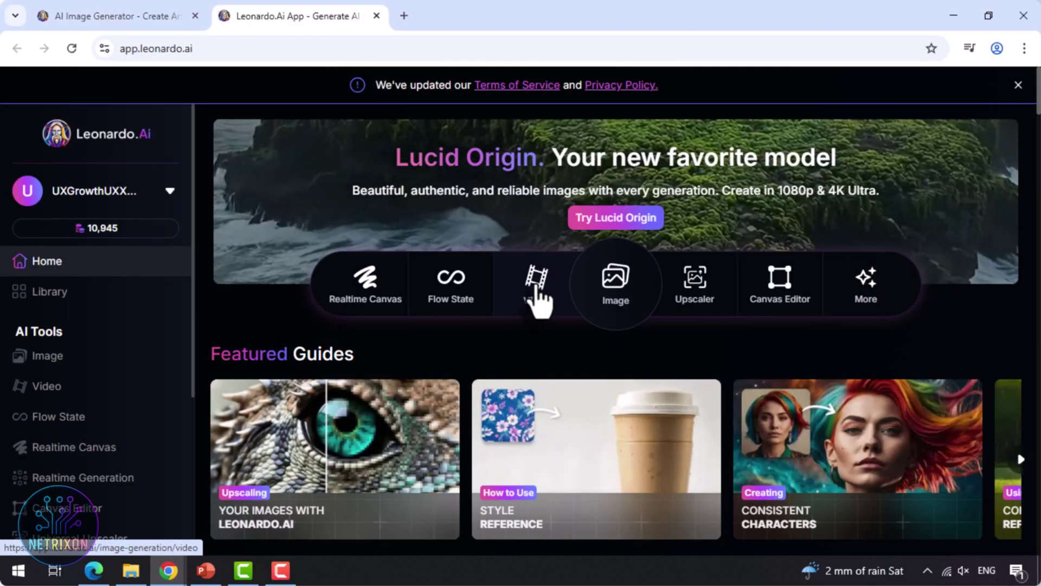
click(537, 293)
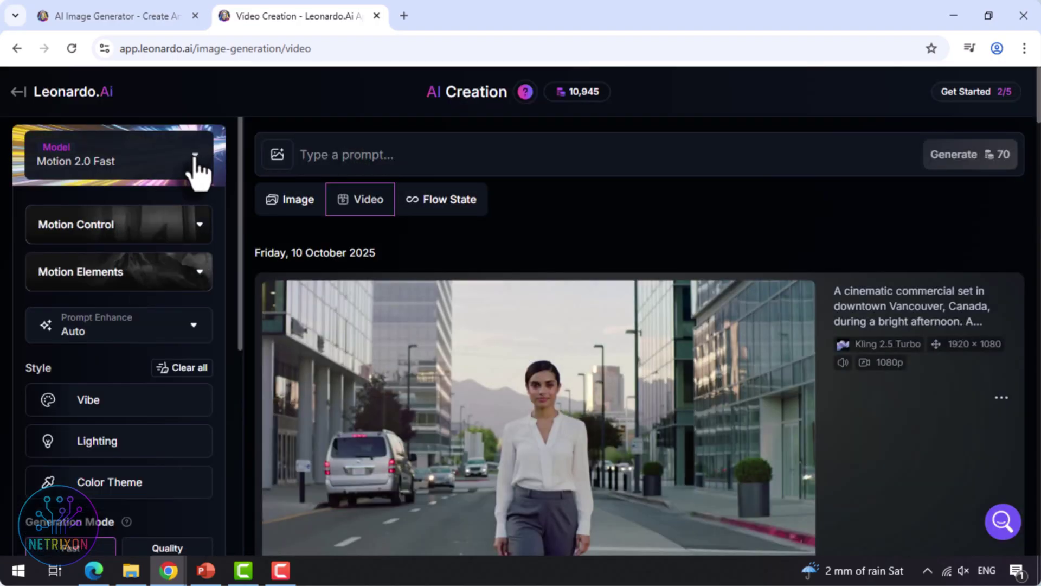
Switch the model to Kling 2.5 Turbo and submit the pasted Vancouver commercial prompt
click(199, 156)
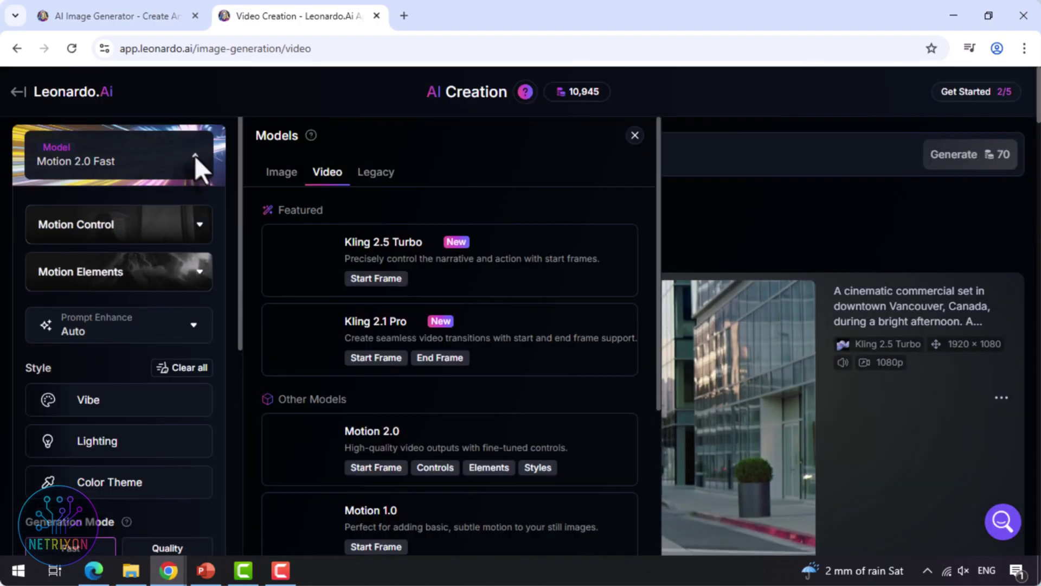
click(529, 285)
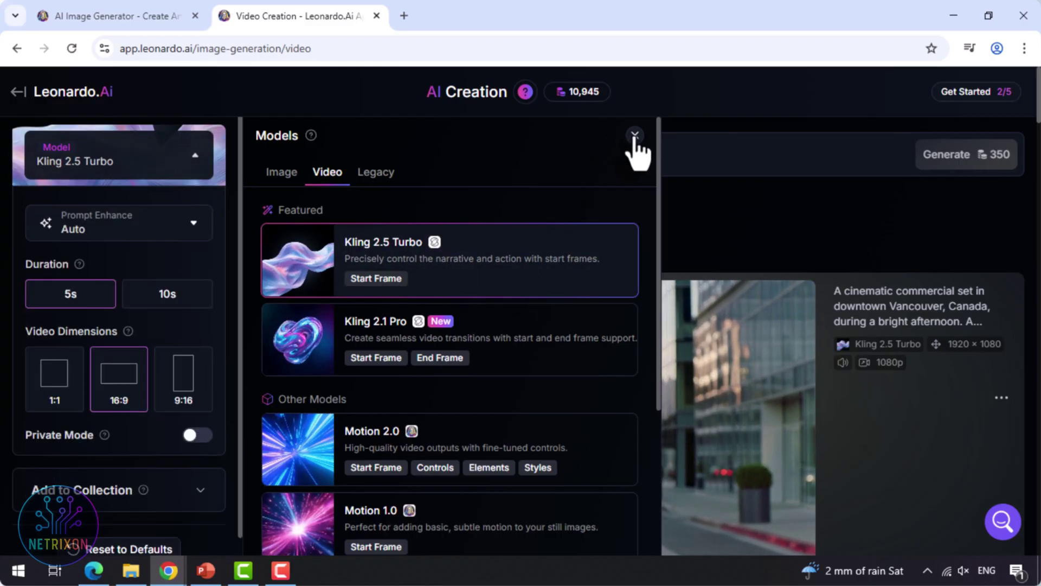
click(633, 135)
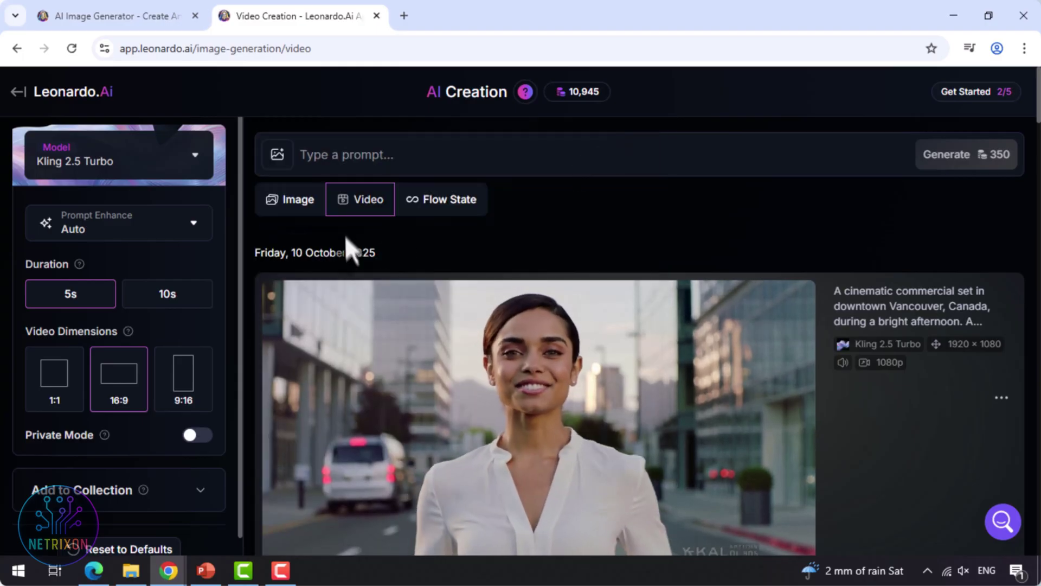
click(342, 160)
text(A cinematic commercial set in downtown Vancouver, Canada, during a bright afternoon. A beautiful young woman with a confident and friendly expression walks toward the camera through a modern street filled with glass buildings, soft sunlight, and reflections. As she approaches, she smiles naturally and speaks to the viewer, saying with enthusiasm: “If you want to master IT skills and build your future in technology, choose Netrixon — your gateway to innovation.” The camera slowly follows her movement in a smooth cinematic shot. Background elements show the Vancouver skyline, light traffic, and a calm, modern urban vibe. Style: ultra-realistic, 8K resolution, cinematic color grading, shallow depth of field, soft natural lighting, professional advertisement tone. Mood: inspiring, confident, modern, trustworthy. Additional Instructions: The woman is a fictional character, not based on any real person. Include subtle text overlay of “Netrixon” near the end of the shot. Duration: 10–15 seconds. Aspect ratio: 16:9.)
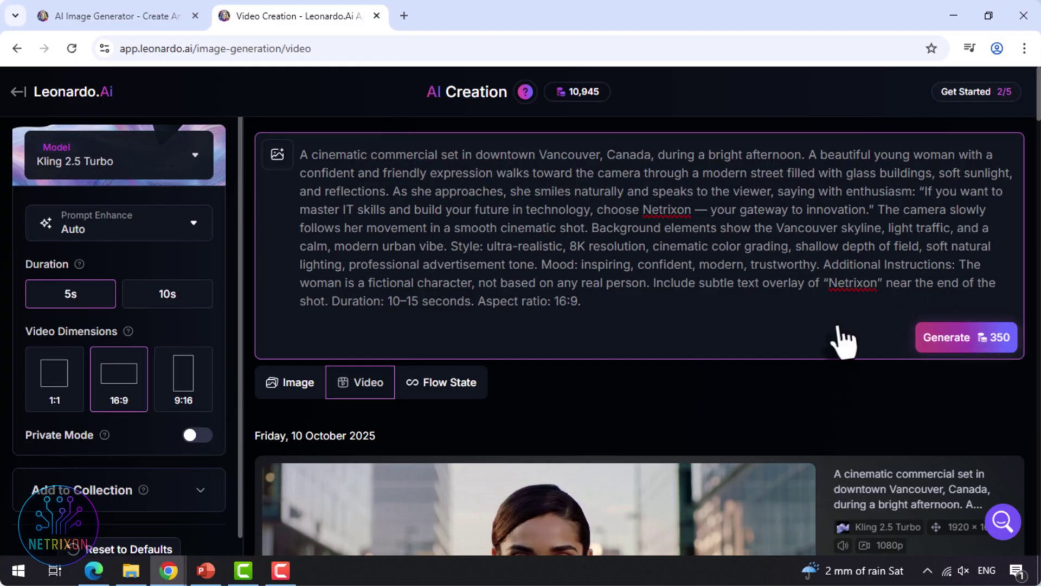
key(Return)
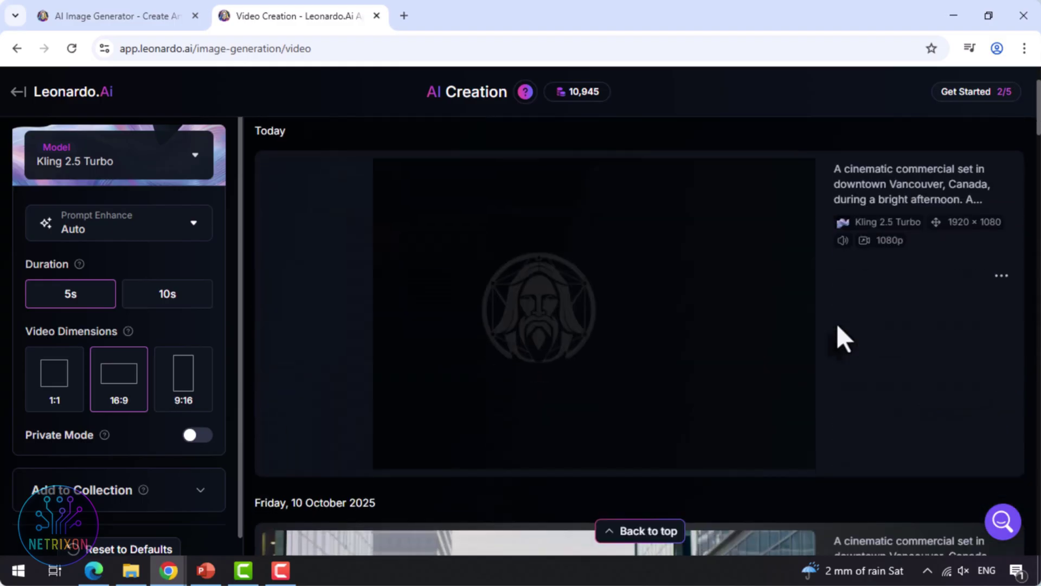
scroll(836, 325, up, 1)
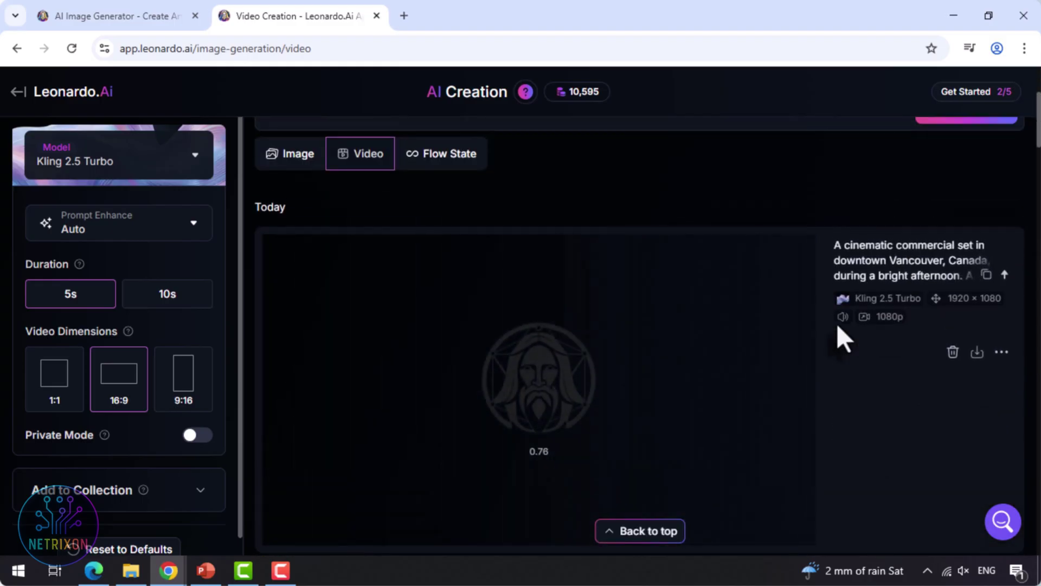
scroll(836, 324, down, 1)
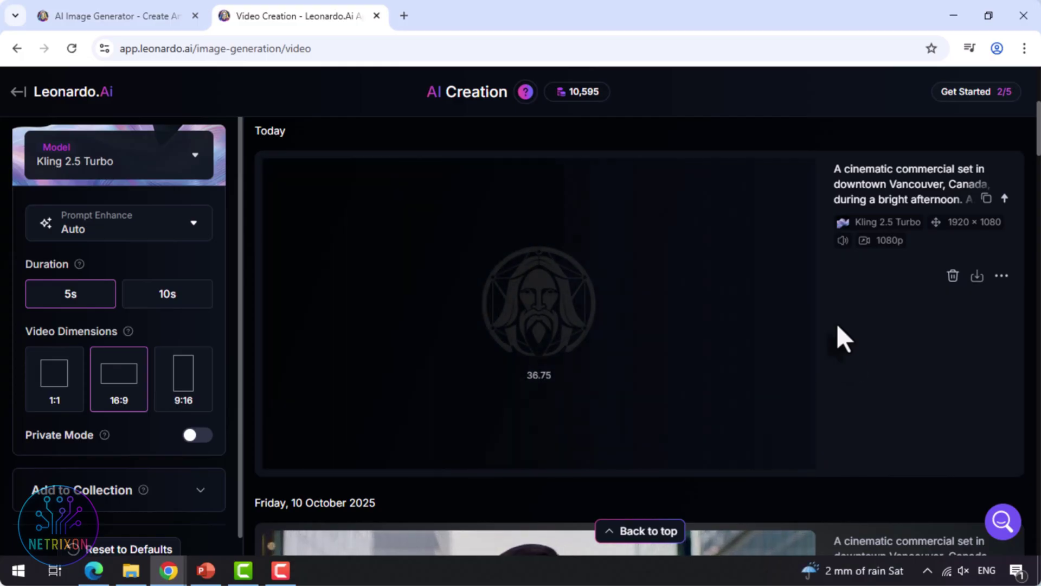
Open the finished 5-second 1080p Kling 2.5 Turbo clip under Today full-size
click(964, 571)
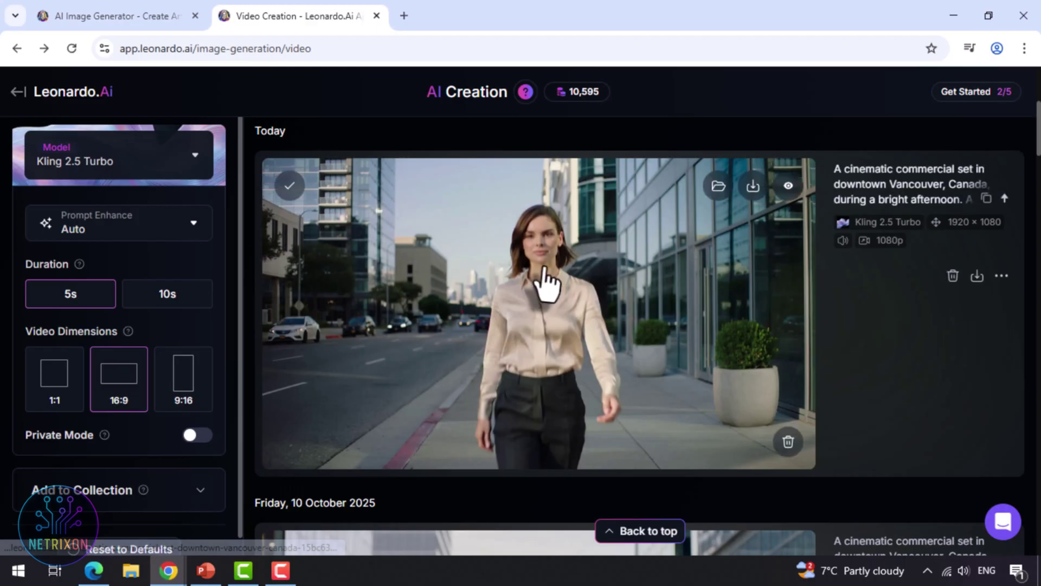
click(545, 278)
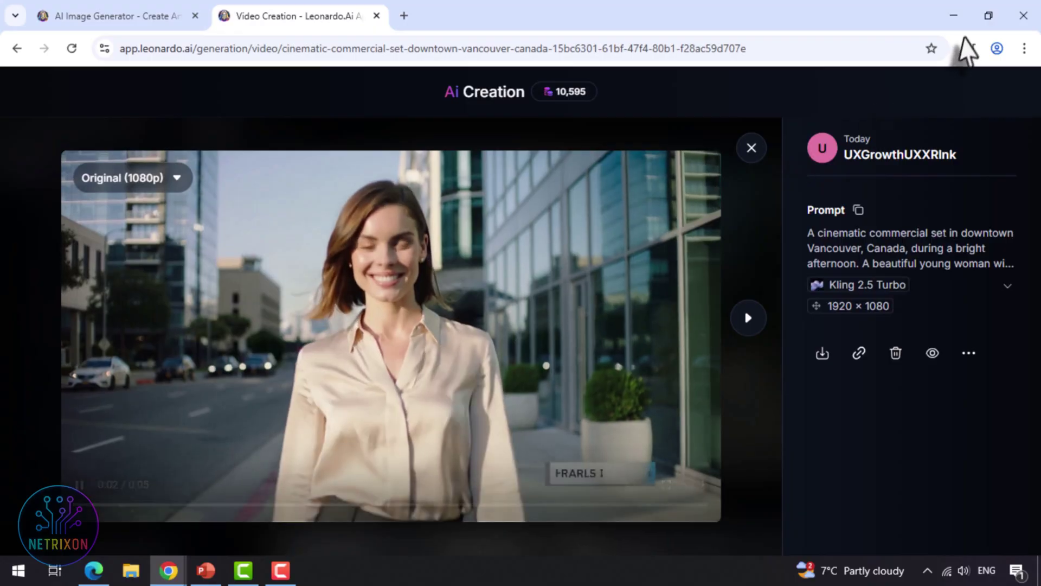
Restore the Sora window from the taskbar and reopen the first downtown Vancouver draft
click(958, 16)
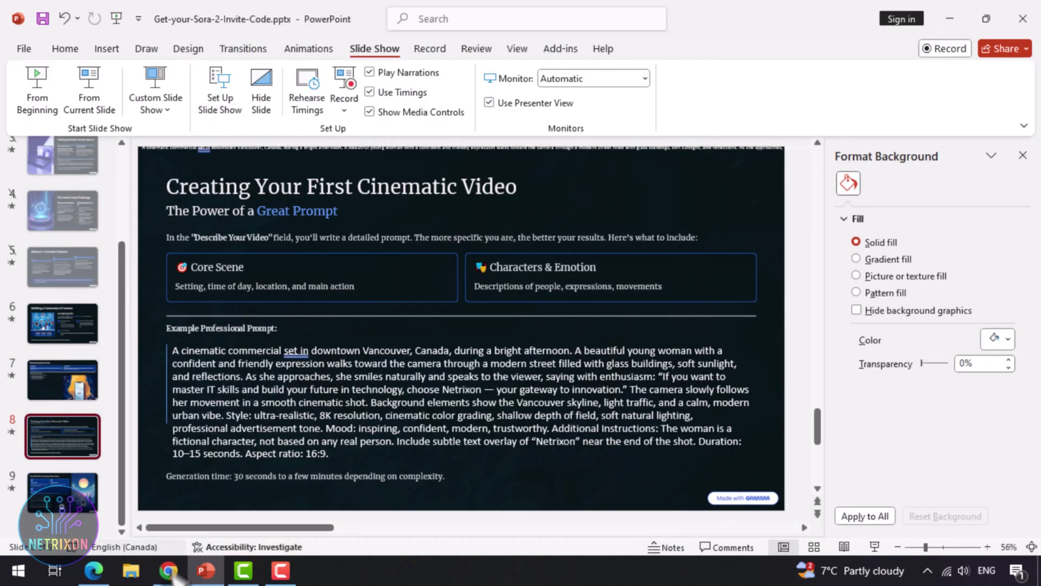
mouse_move(169, 570)
click(124, 518)
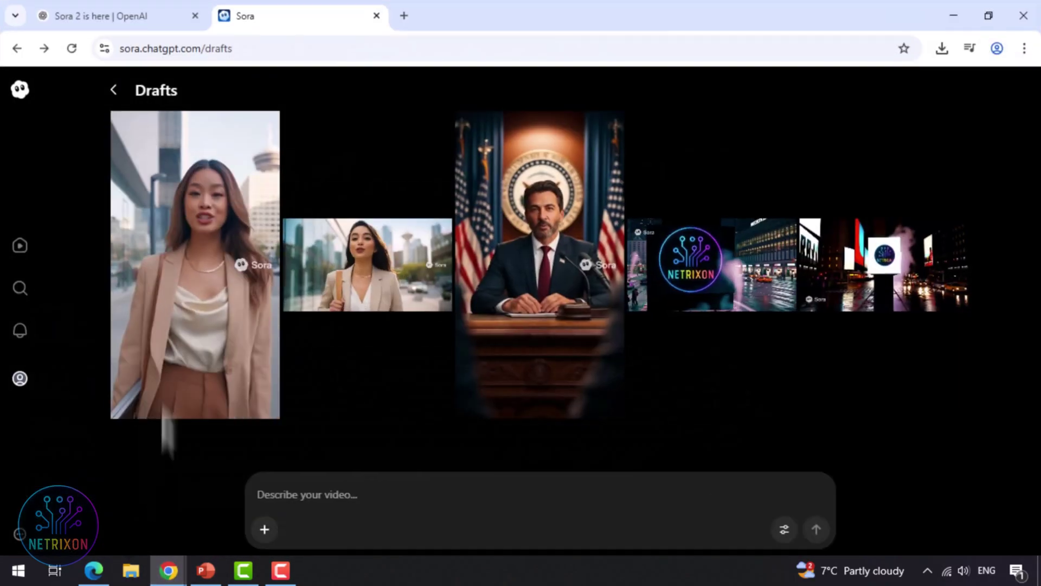
click(193, 265)
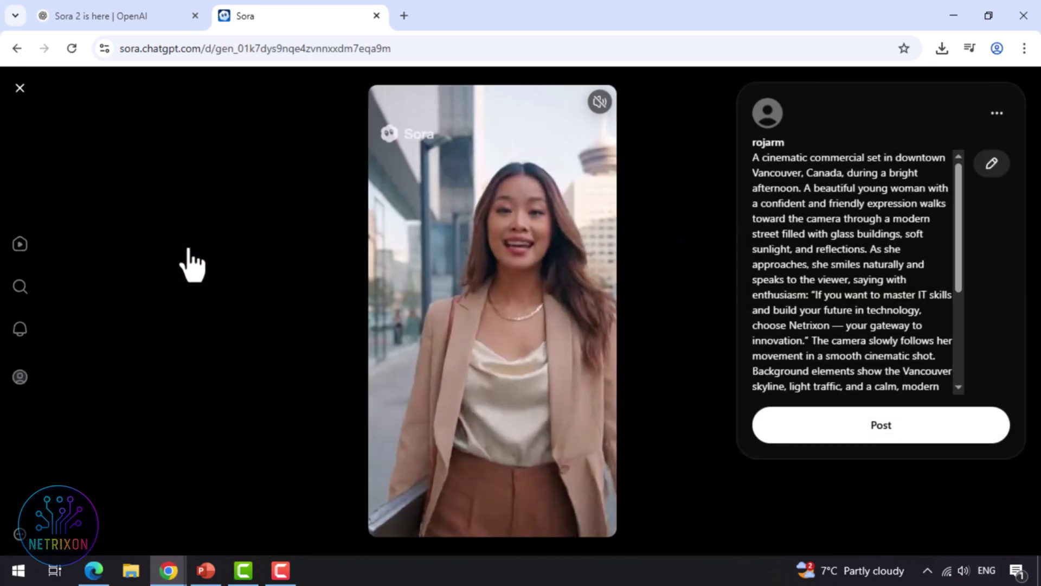